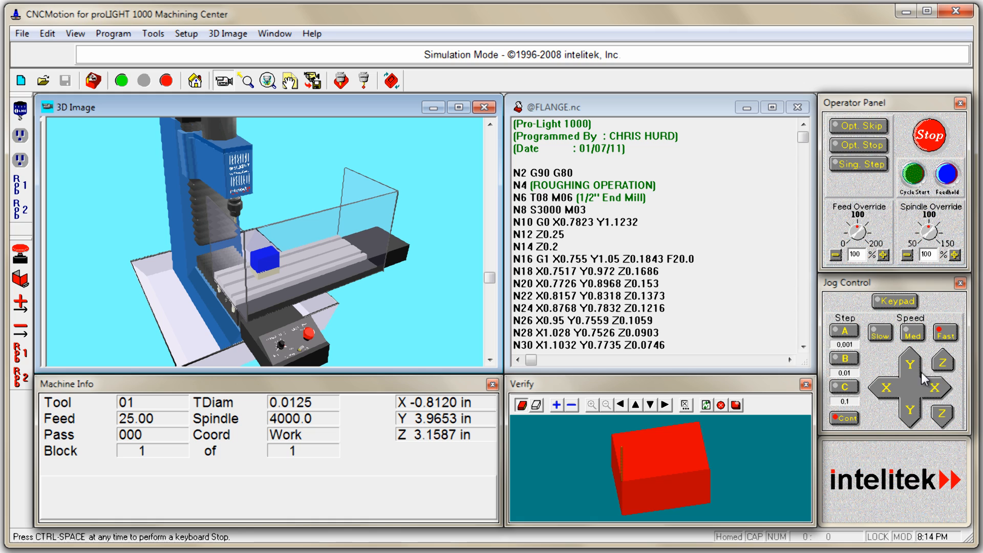
# Jog the Z axis up and down, the X axis in the positive direction, and the Y axis in the negative direction
pyautogui.click(944, 364)
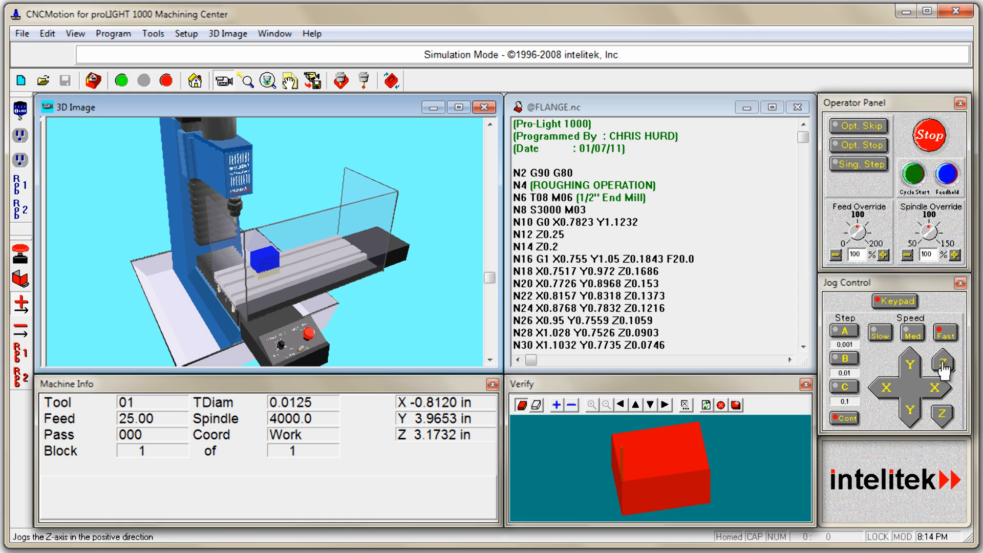
pyautogui.click(944, 416)
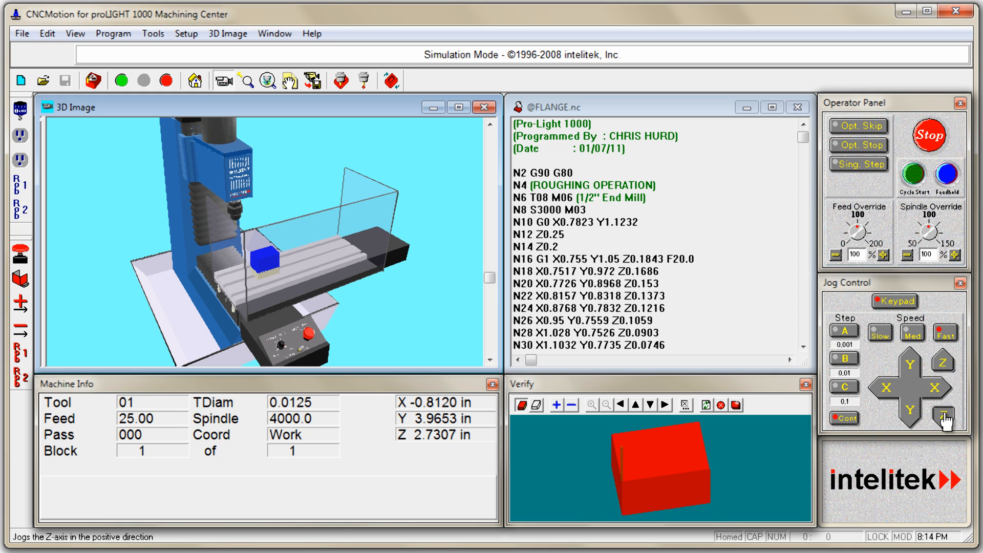
pyautogui.click(937, 390)
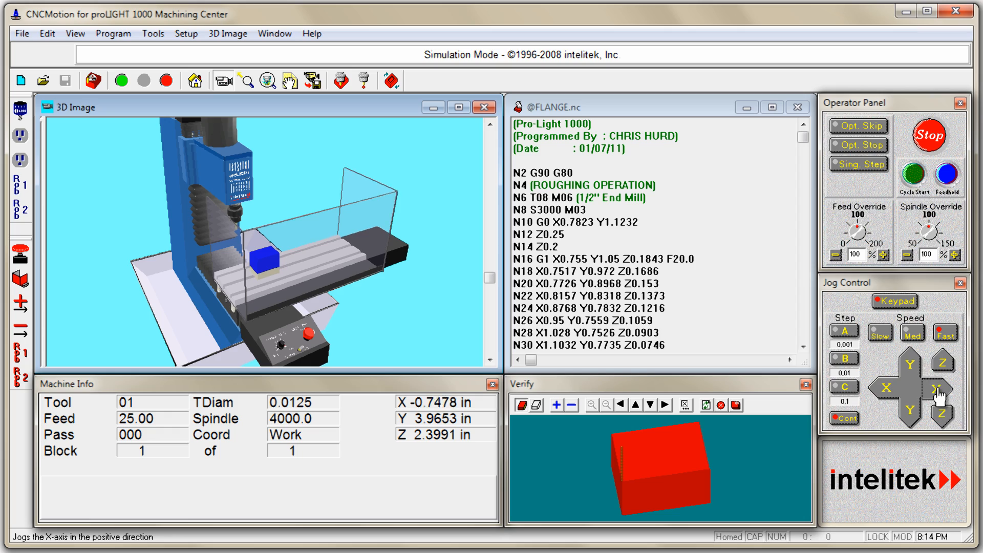
pyautogui.click(914, 414)
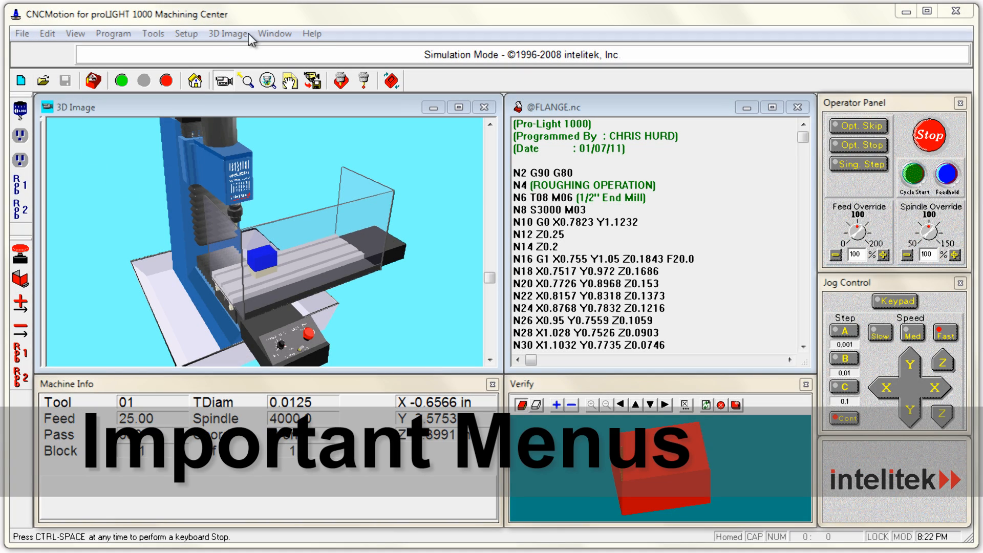
# Create a new blank NC program and reposition its window within the workspace
pyautogui.click(22, 34)
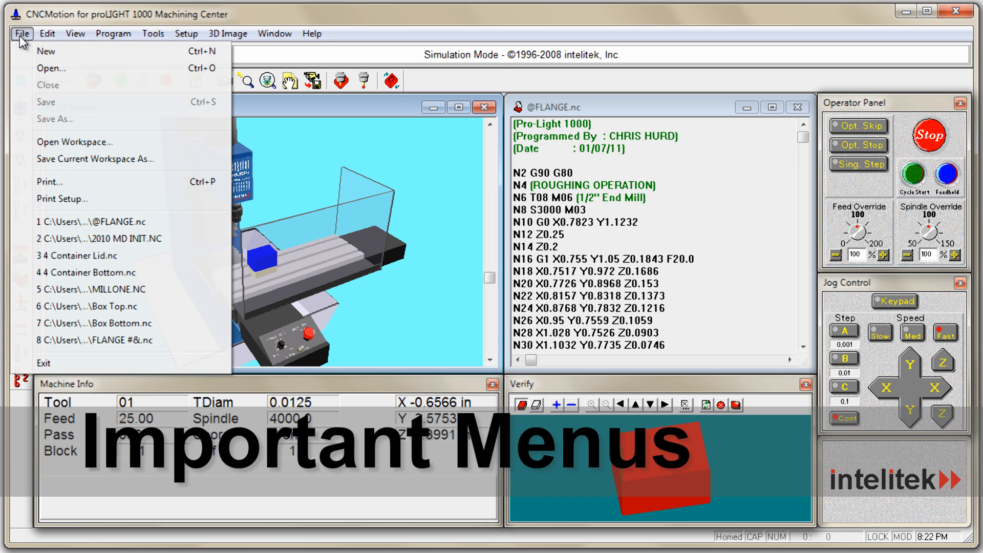
pyautogui.click(46, 53)
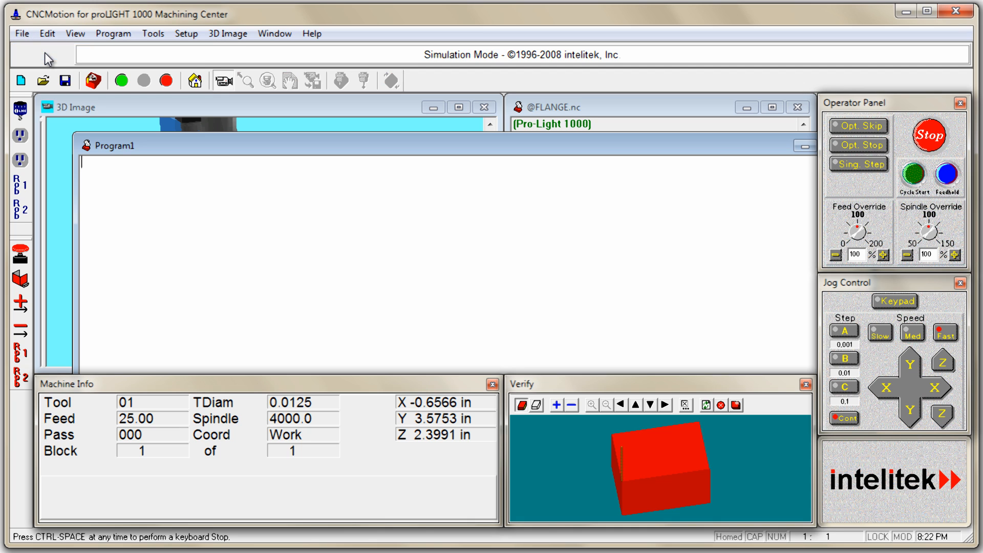
pyautogui.moveTo(196, 152); pyautogui.dragTo(285, 158)
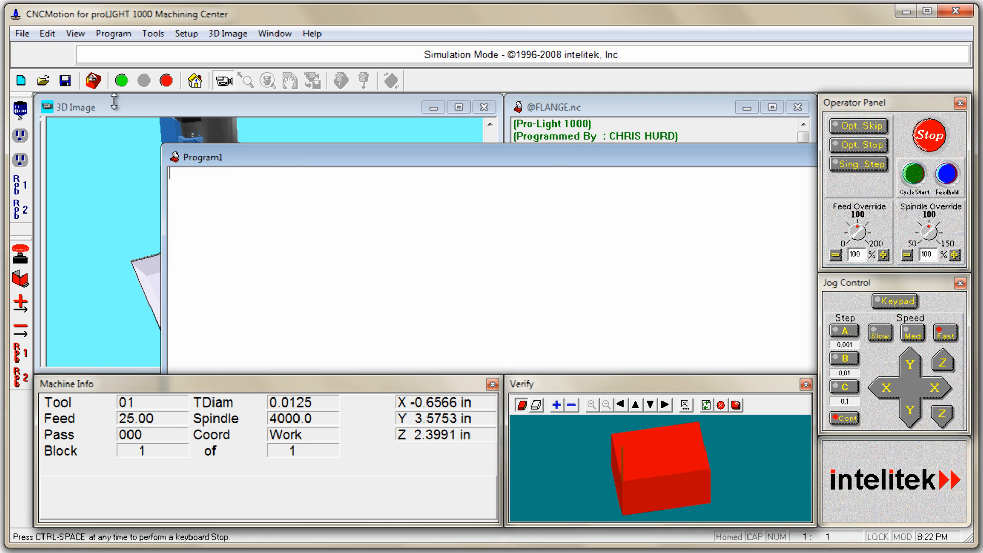
# Lock the blank program against editing, and unlock it again
pyautogui.click(47, 33)
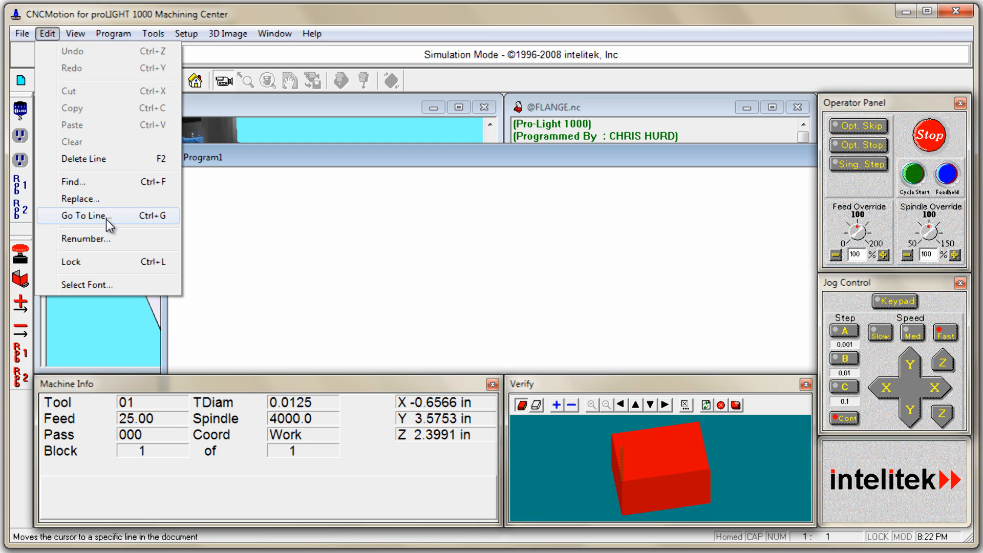
pyautogui.click(79, 262)
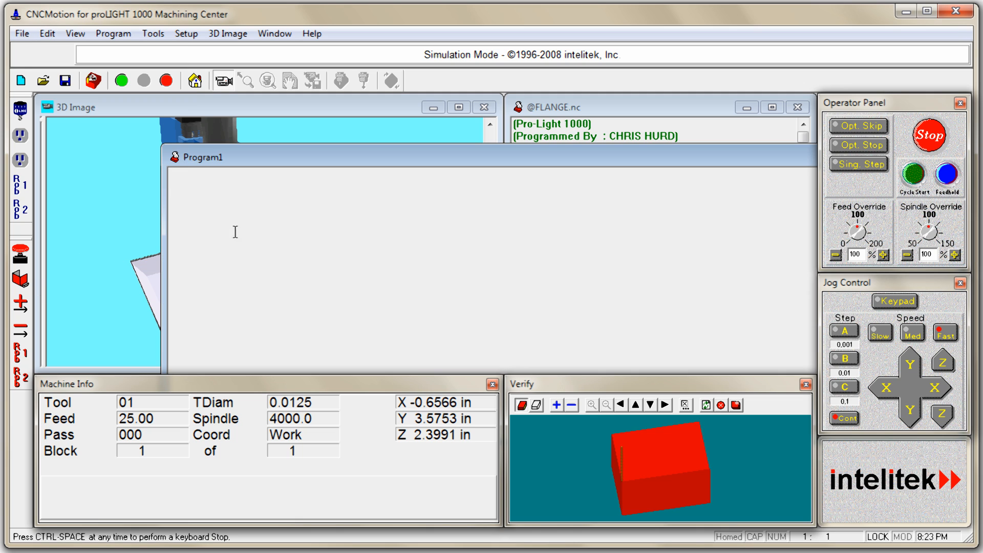
pyautogui.click(22, 34)
pyautogui.click(50, 36)
pyautogui.click(52, 37)
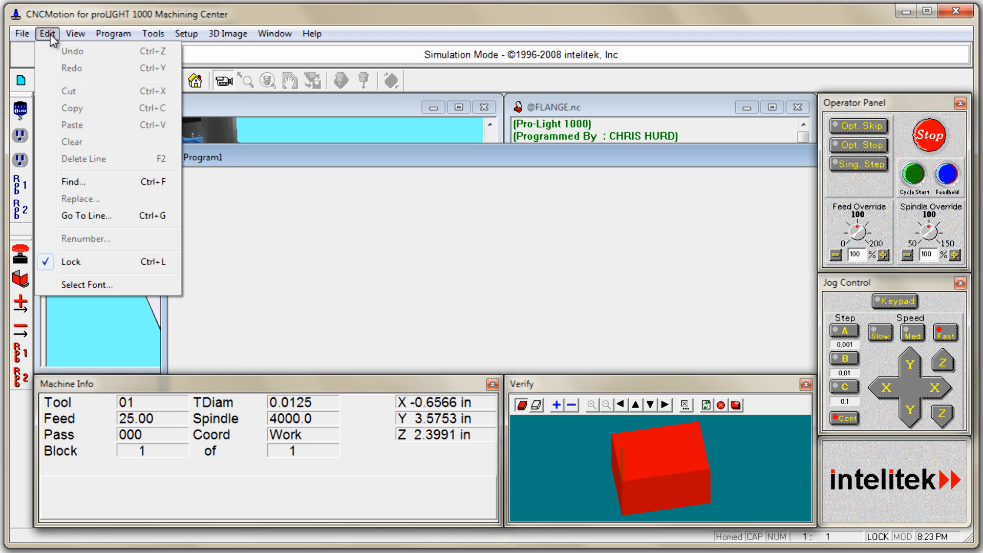
pyautogui.click(49, 262)
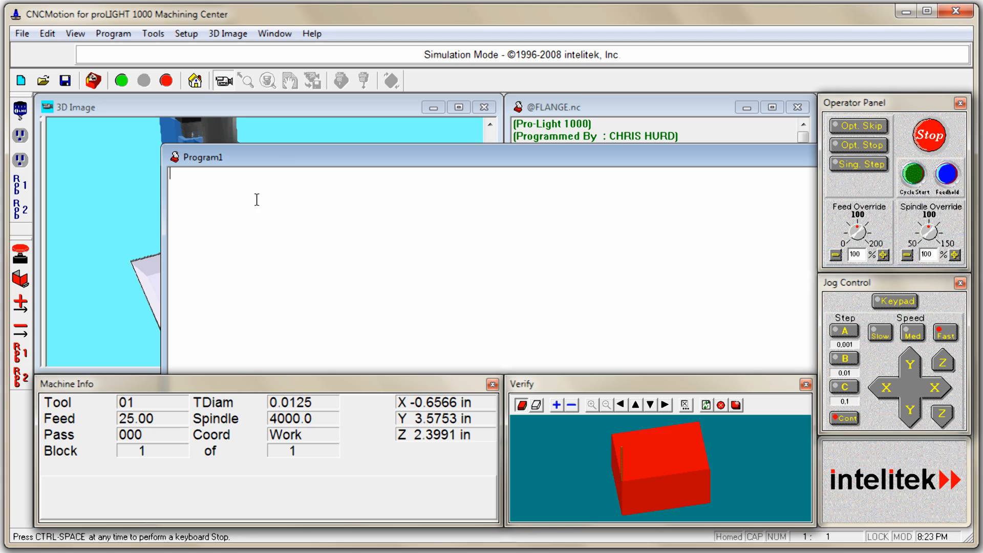
# Show the Position window and place it over the upper part of the program windows
pyautogui.click(75, 34)
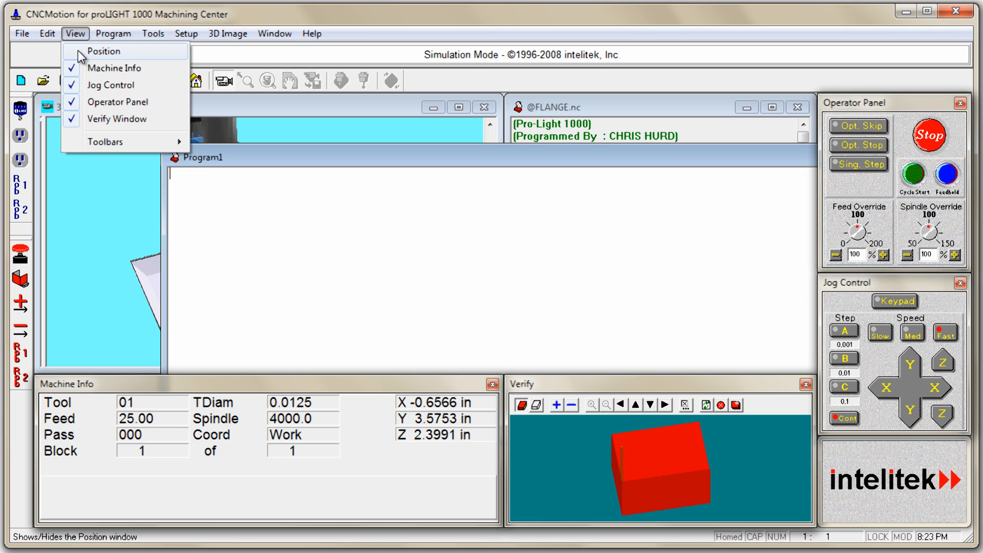
pyautogui.click(78, 51)
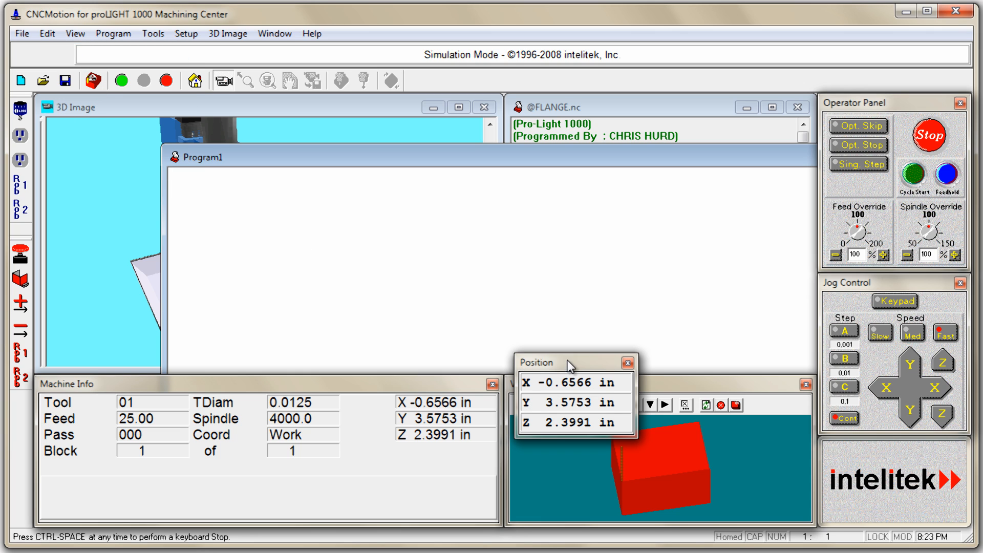
pyautogui.moveTo(567, 362); pyautogui.dragTo(604, 109)
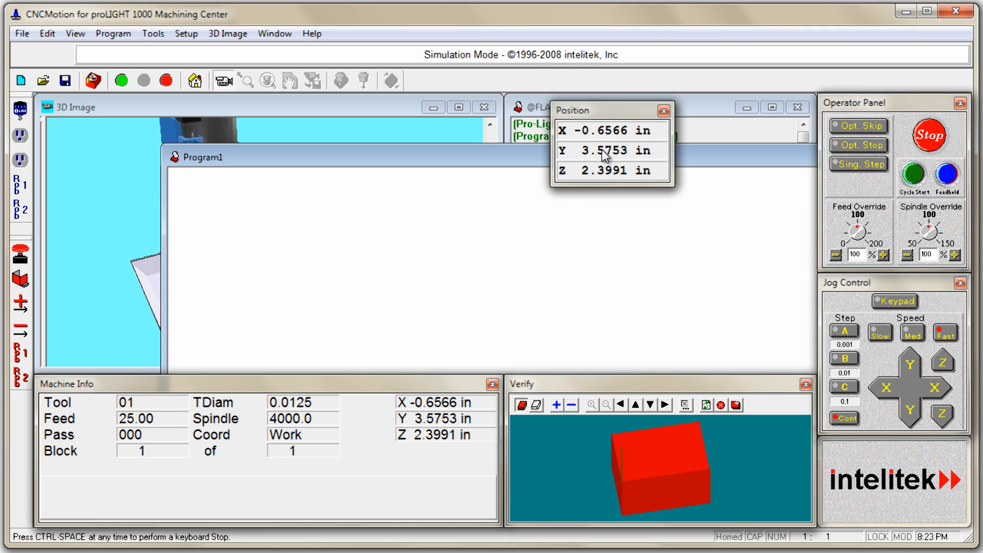
# Review the run settings and accept them with Arc Centers Incremental enabled
pyautogui.click(122, 36)
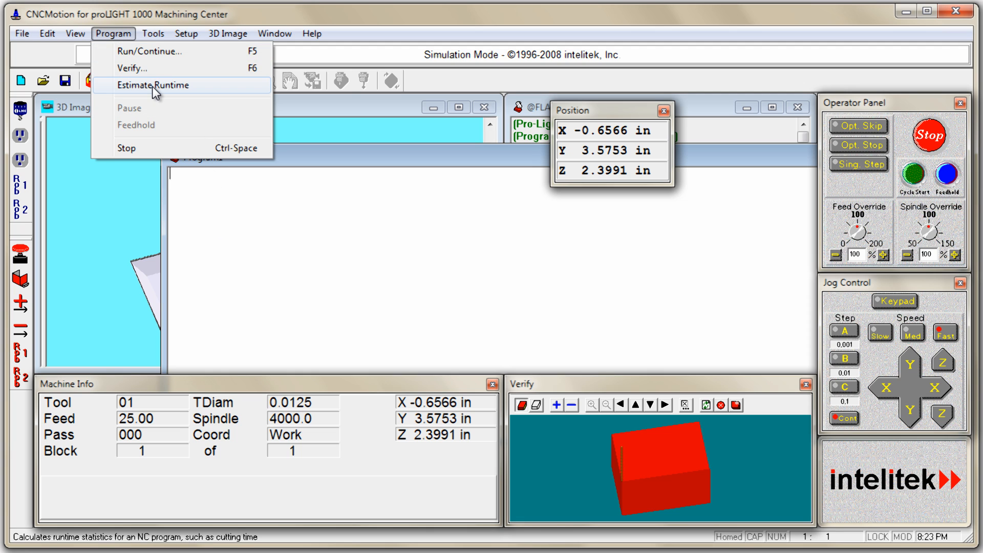
pyautogui.moveTo(149, 35)
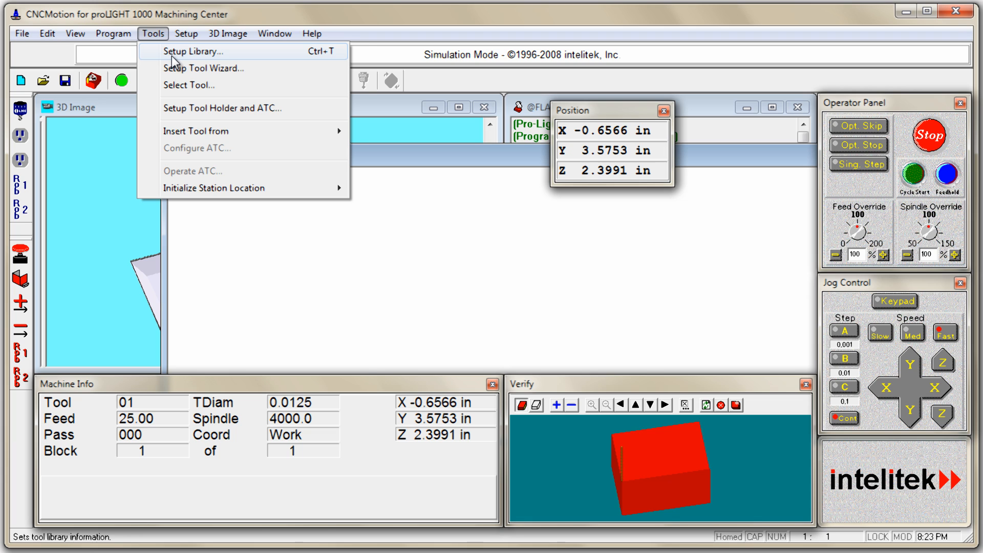
pyautogui.moveTo(186, 35)
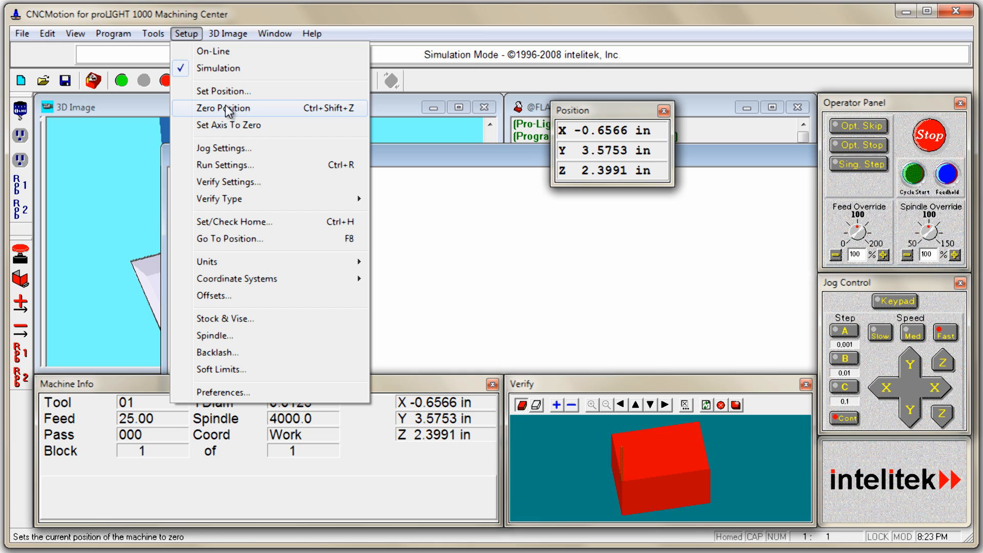
pyautogui.click(225, 165)
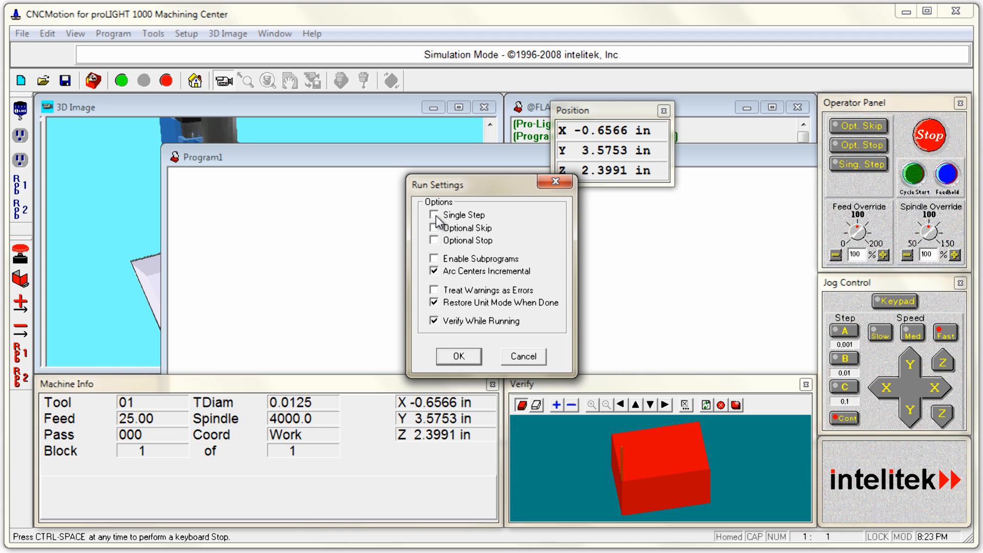
pyautogui.click(435, 271)
pyautogui.click(434, 272)
pyautogui.click(472, 356)
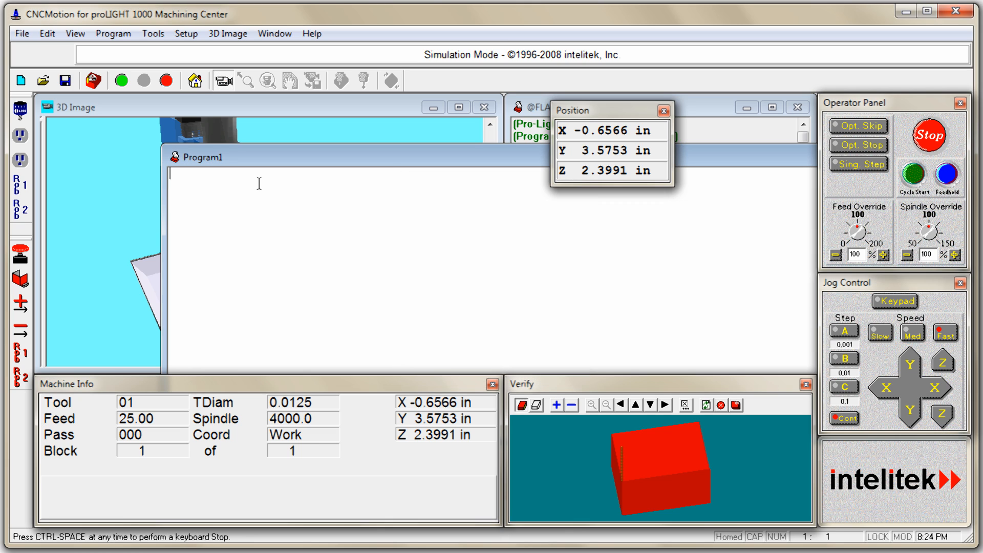
pyautogui.click(186, 35)
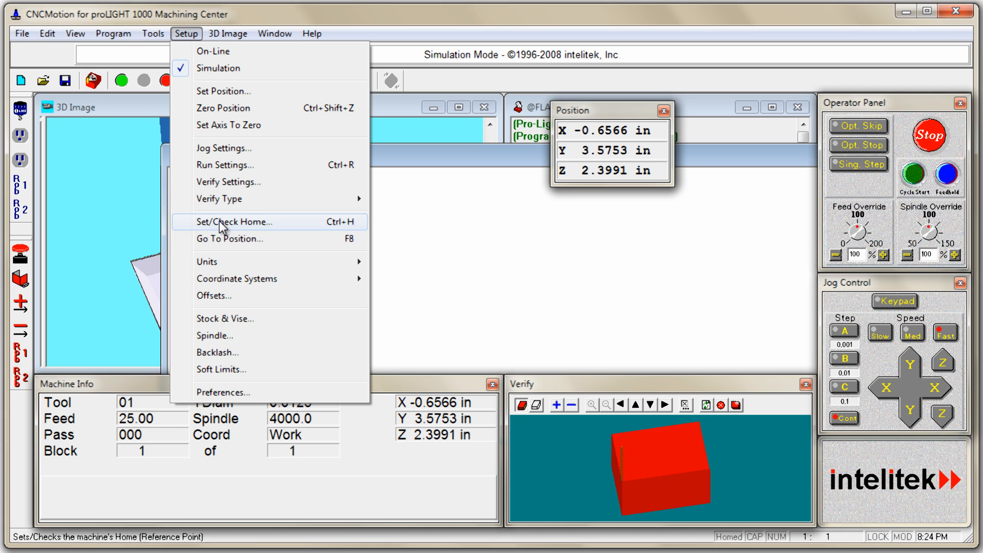
pyautogui.click(218, 320)
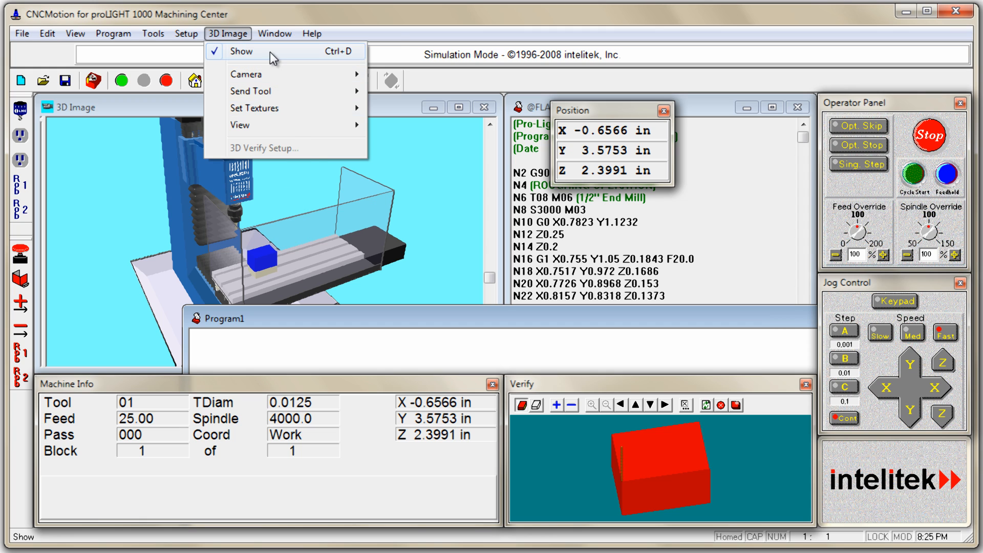
pyautogui.moveTo(276, 36)
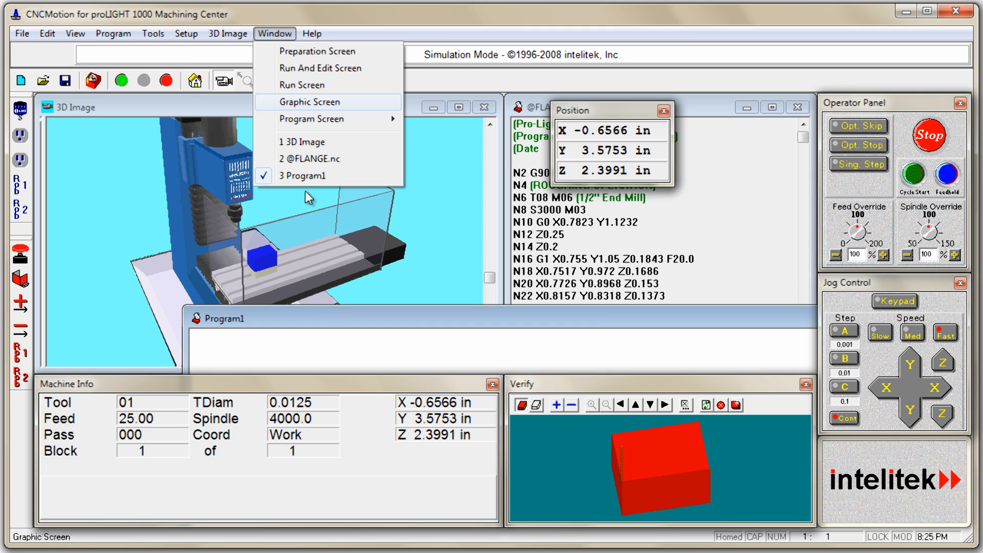
# Scatter the Program1, Position, 3D Image, Verify and Machine Info windows across the workspace
pyautogui.click(318, 313)
pyautogui.moveTo(318, 319); pyautogui.dragTo(376, 136)
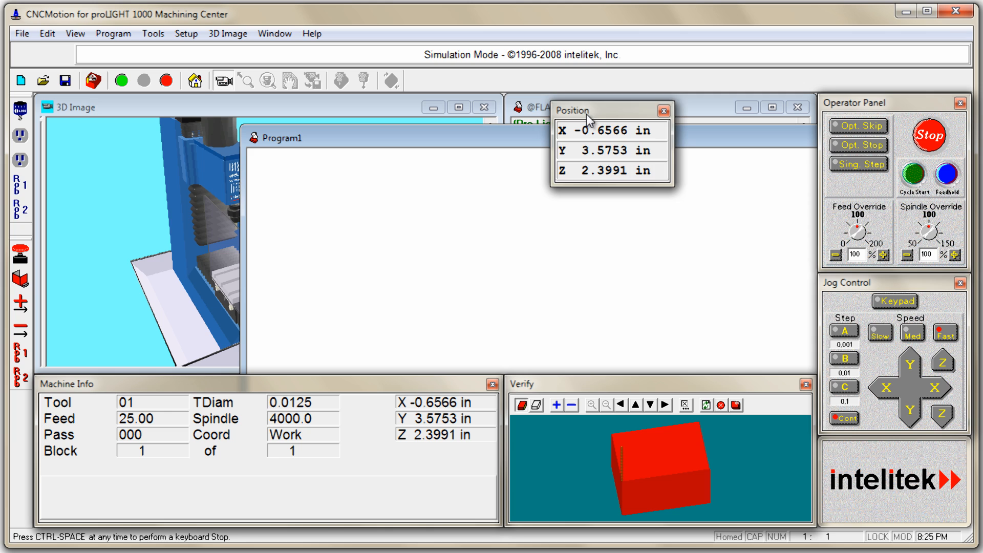
pyautogui.moveTo(594, 112); pyautogui.dragTo(43, 211)
pyautogui.moveTo(191, 107); pyautogui.dragTo(34, 93)
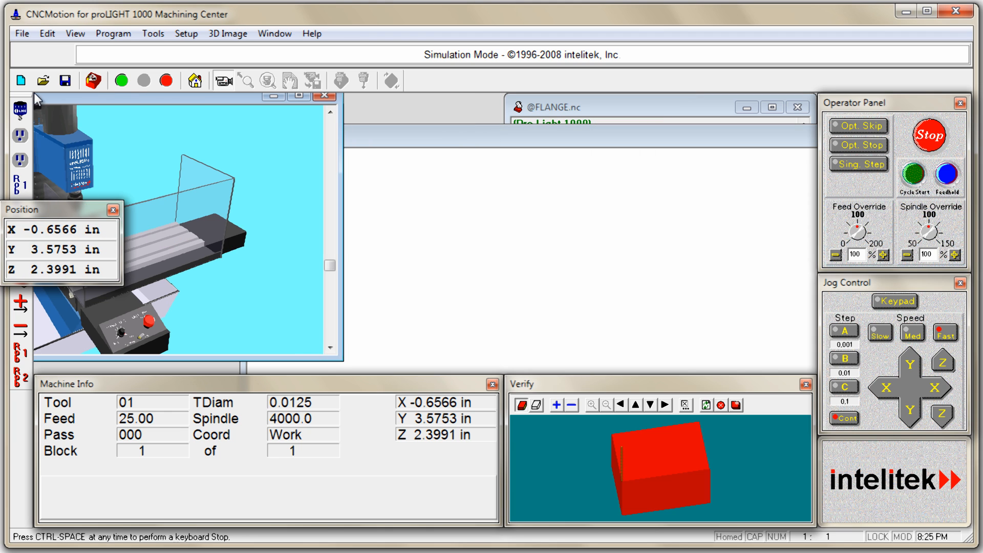
pyautogui.moveTo(602, 393); pyautogui.dragTo(509, 200)
pyautogui.moveTo(417, 391); pyautogui.dragTo(507, 387)
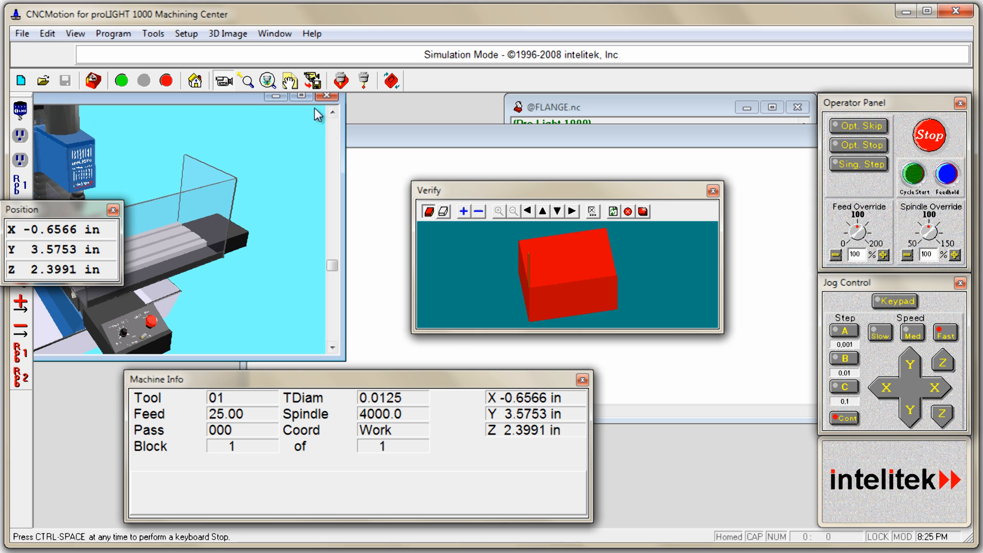
# Restore the window arrangement to the Run And Edit Screen layout
pyautogui.click(274, 34)
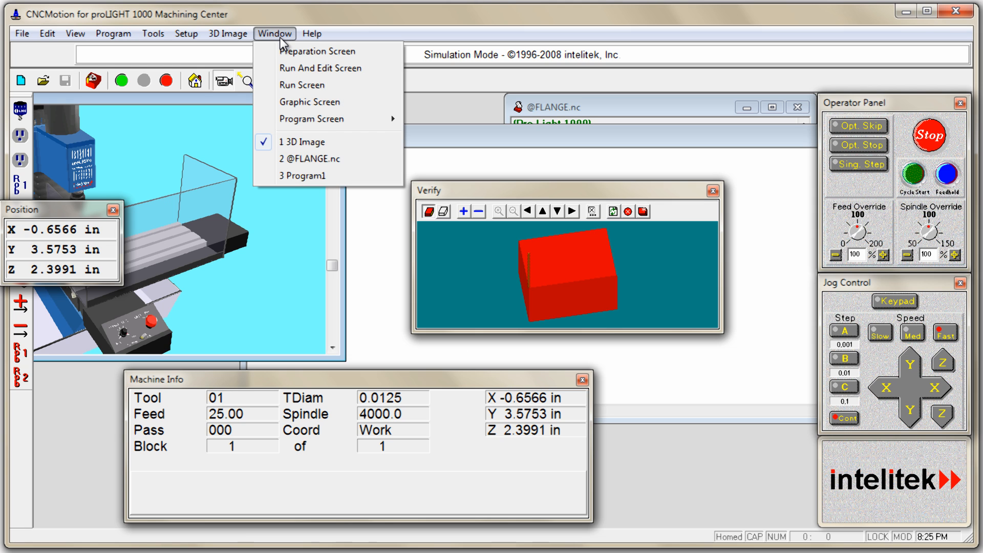
pyautogui.click(301, 69)
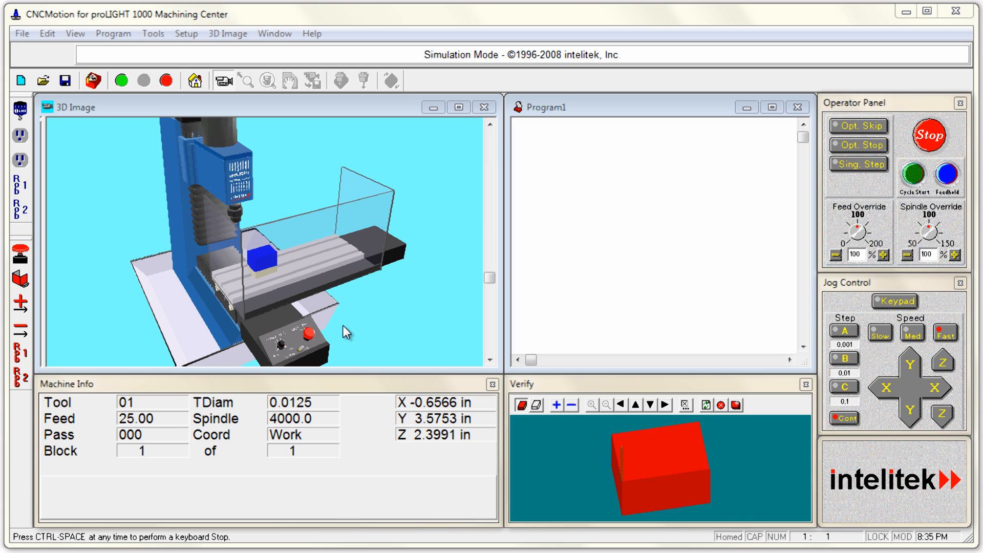
# Open the tool library setup and examine the definition of Tool 02
pyautogui.click(154, 36)
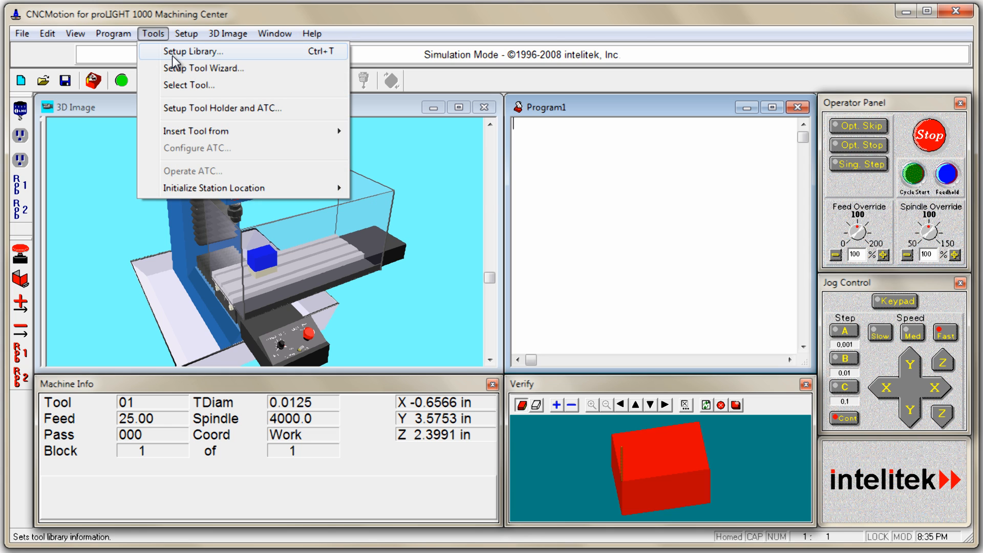
pyautogui.click(172, 54)
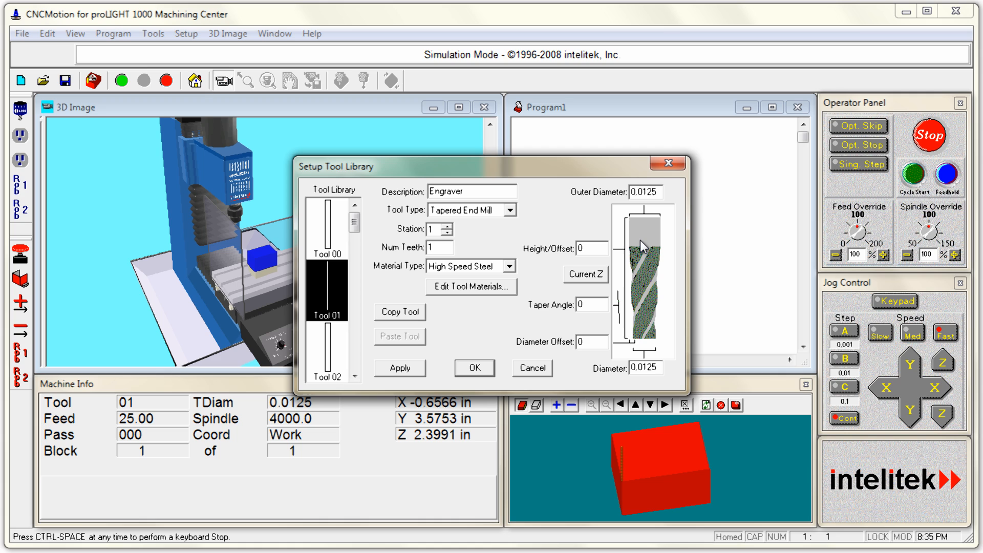
pyautogui.click(321, 339)
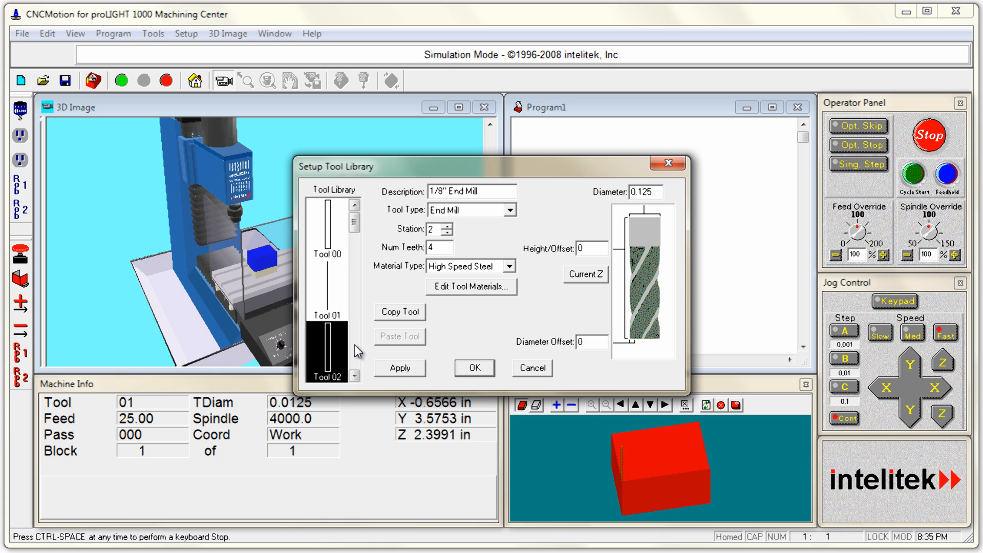
# Define the unused Tool 10 as a Ball Mill with the description 1/8" Ball Mill
pyautogui.moveTo(355, 222); pyautogui.dragTo(354, 306)
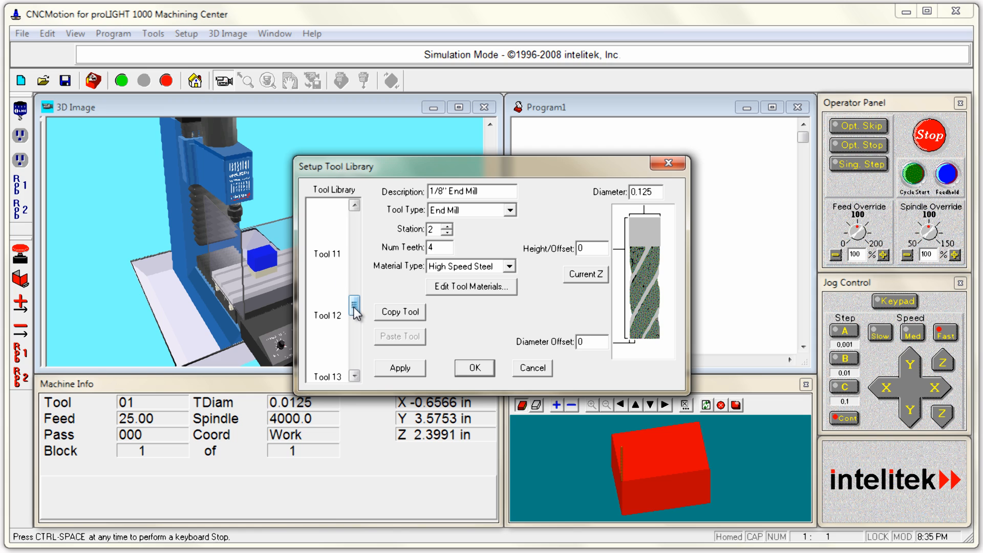
pyautogui.moveTo(354, 308); pyautogui.dragTo(354, 302)
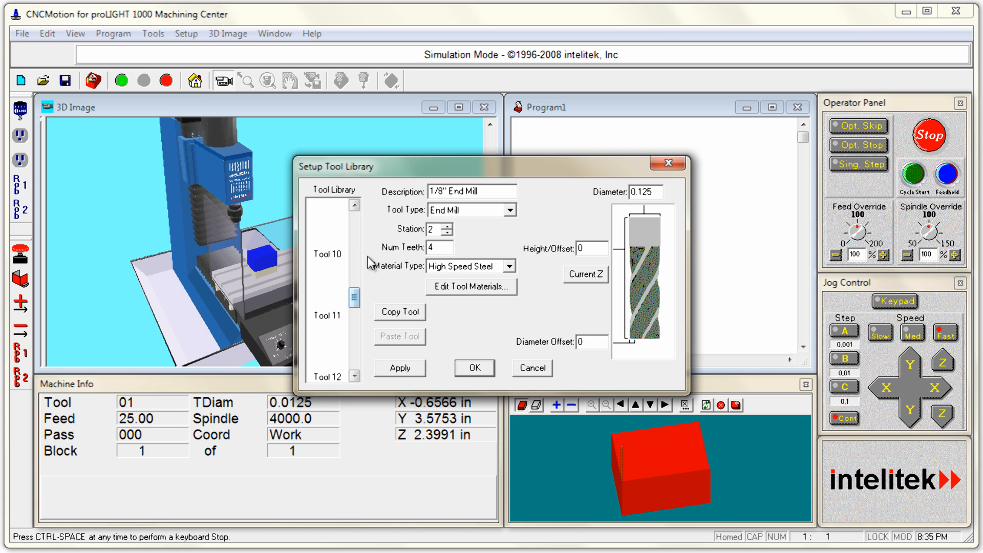
pyautogui.click(322, 230)
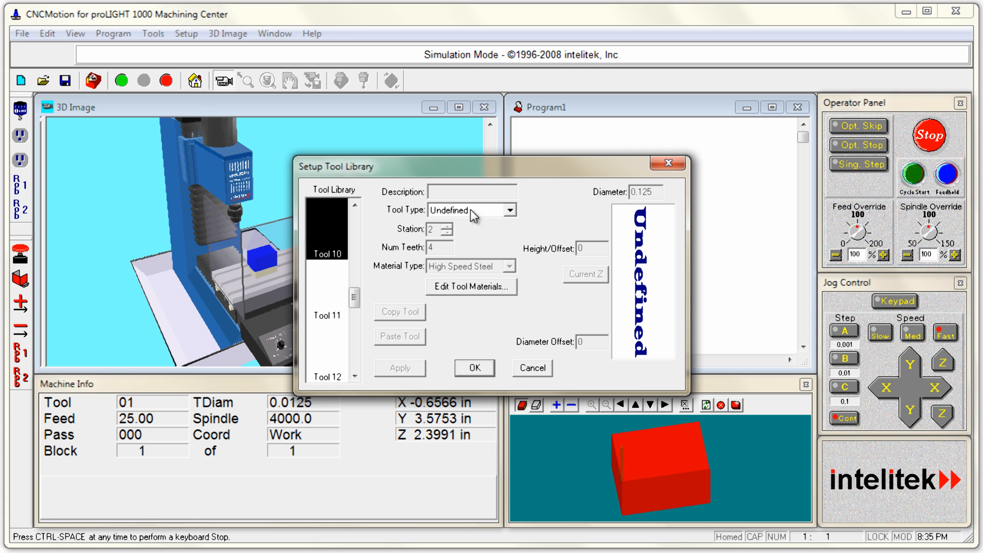
pyautogui.click(510, 210)
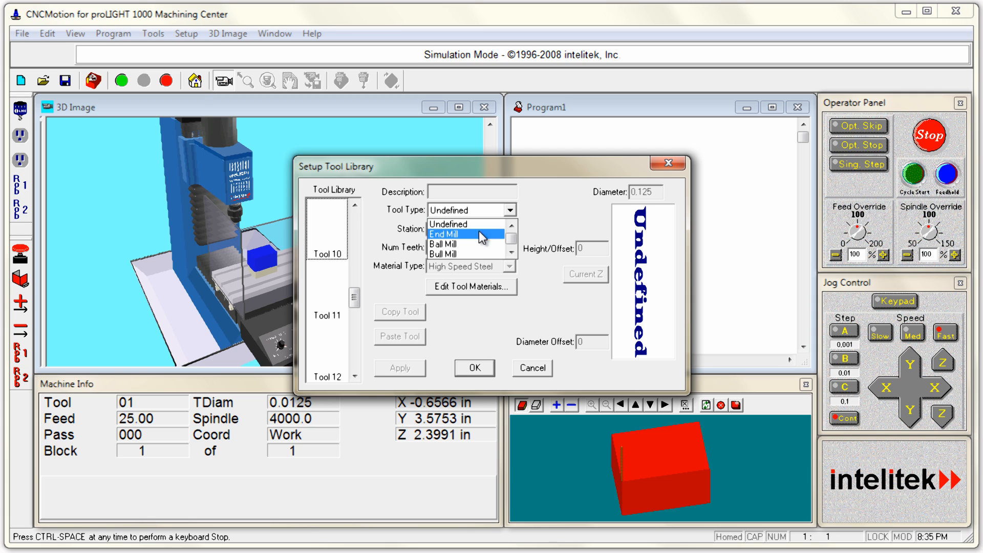
pyautogui.click(445, 244)
pyautogui.click(454, 193)
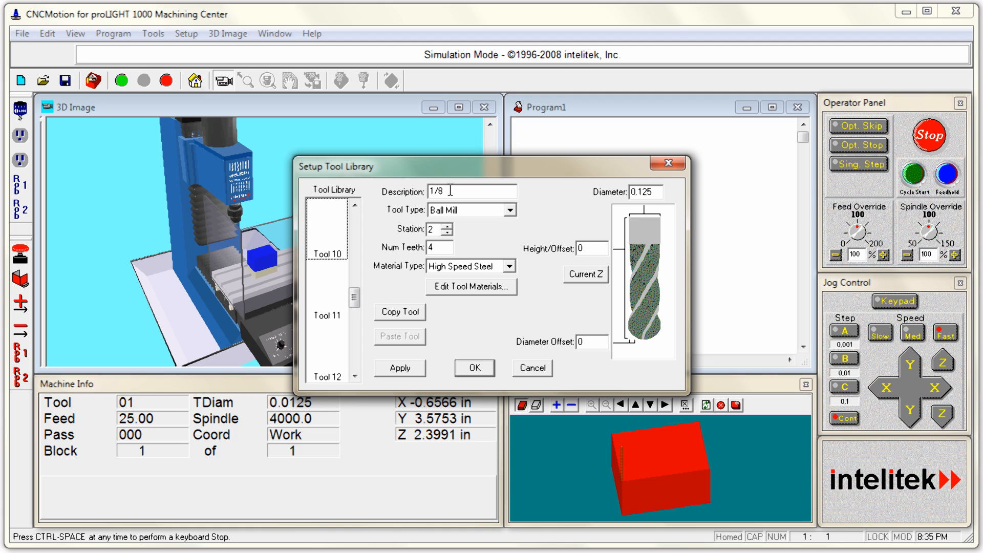
pyautogui.write('1/8" Ball M')
# Assign Tool 10 to station 10 with 2 teeth, keep High Speed Steel and the 0.125 diameter, and apply the definition
pyautogui.click(447, 232)
pyautogui.click(448, 226)
pyautogui.click(449, 226)
pyautogui.click(449, 227)
pyautogui.click(449, 227)
pyautogui.click(449, 226)
pyautogui.click(449, 226)
pyautogui.press('Tab')
pyautogui.write('2')
pyautogui.moveTo(656, 192); pyautogui.dragTo(638, 198)
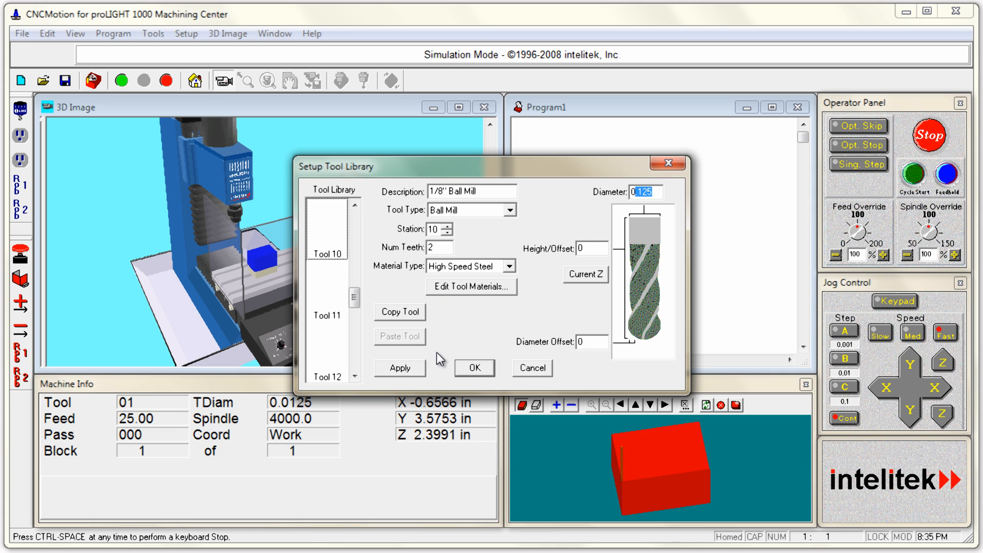
pyautogui.click(509, 267)
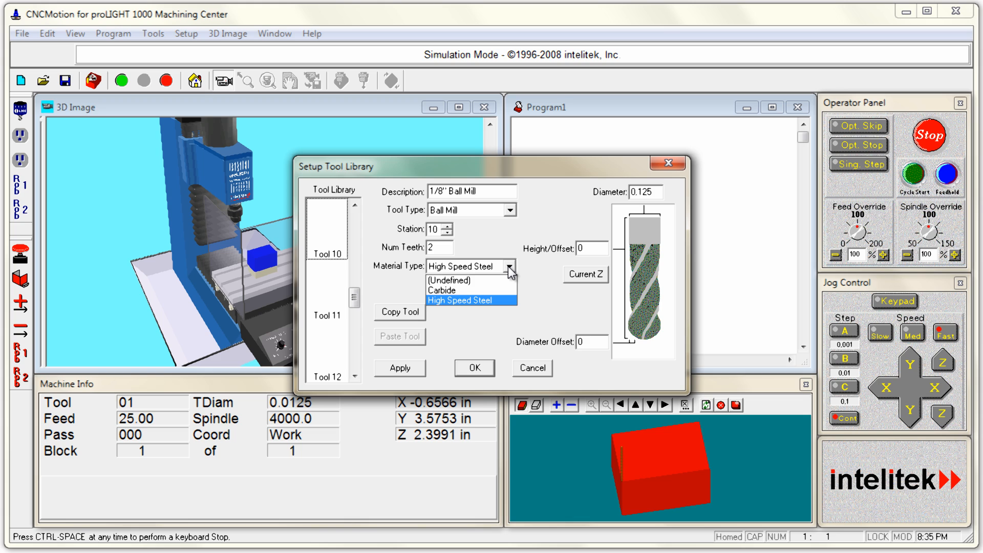
pyautogui.click(508, 267)
pyautogui.click(409, 368)
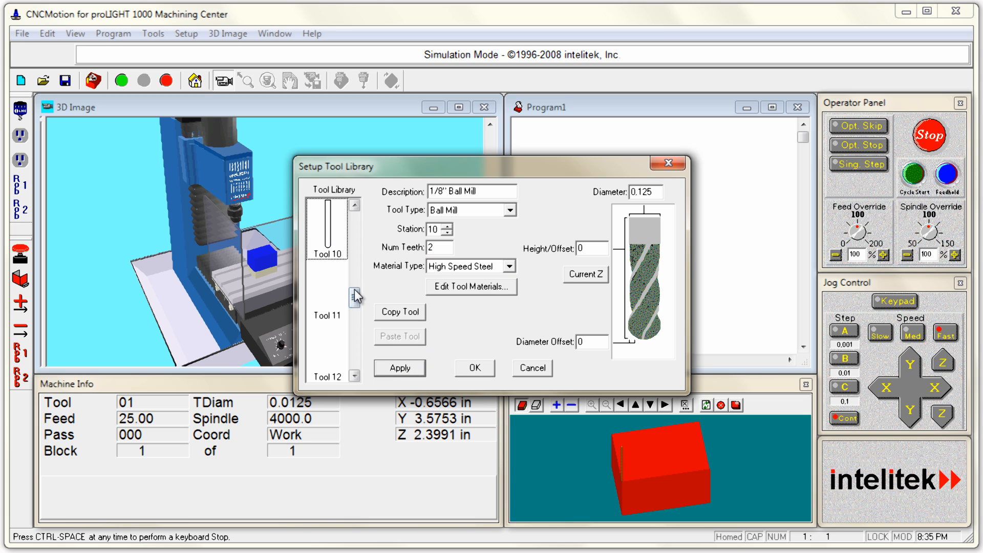
# Examine the definitions of Tools 02 through 05 in the tool library
pyautogui.moveTo(354, 298); pyautogui.dragTo(365, 229)
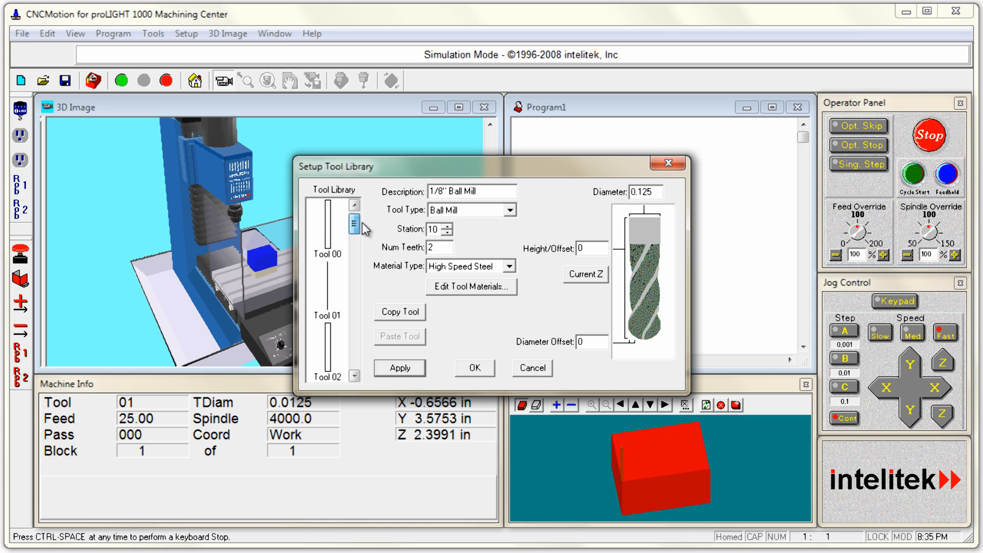
pyautogui.scroll(-1, 328, 271)
pyautogui.click(324, 277)
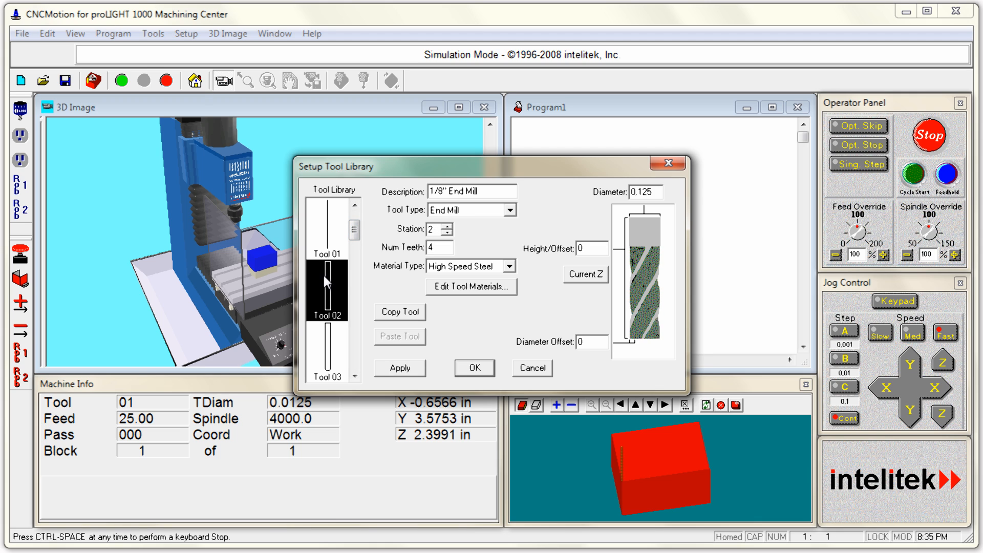
pyautogui.click(333, 350)
pyautogui.scroll(-2, 344, 376)
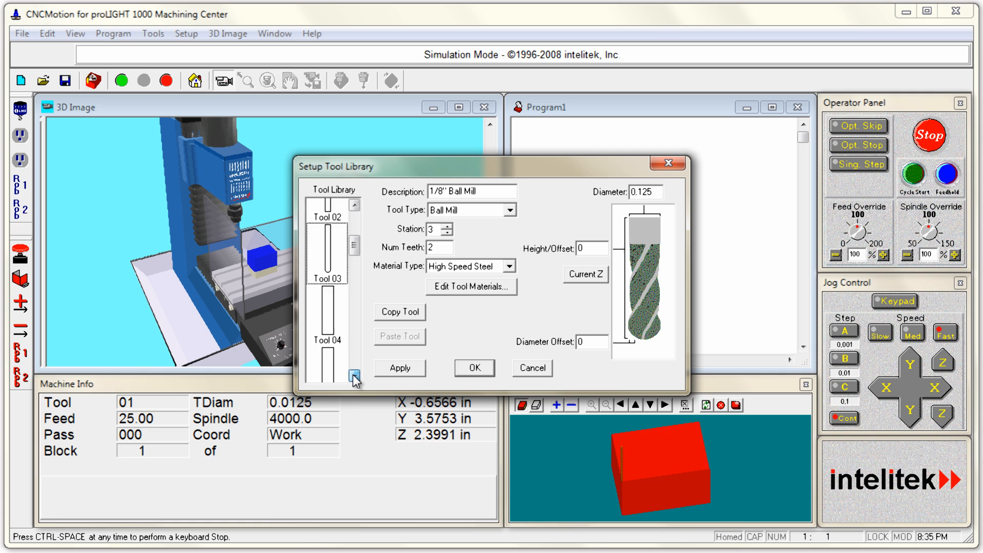
pyautogui.click(327, 294)
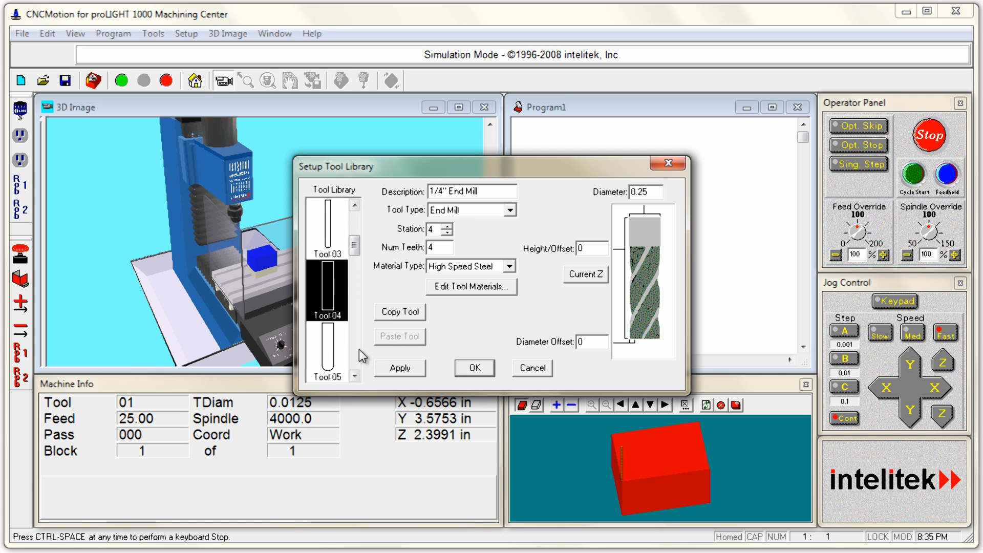
pyautogui.click(338, 366)
pyautogui.scroll(-3, 354, 375)
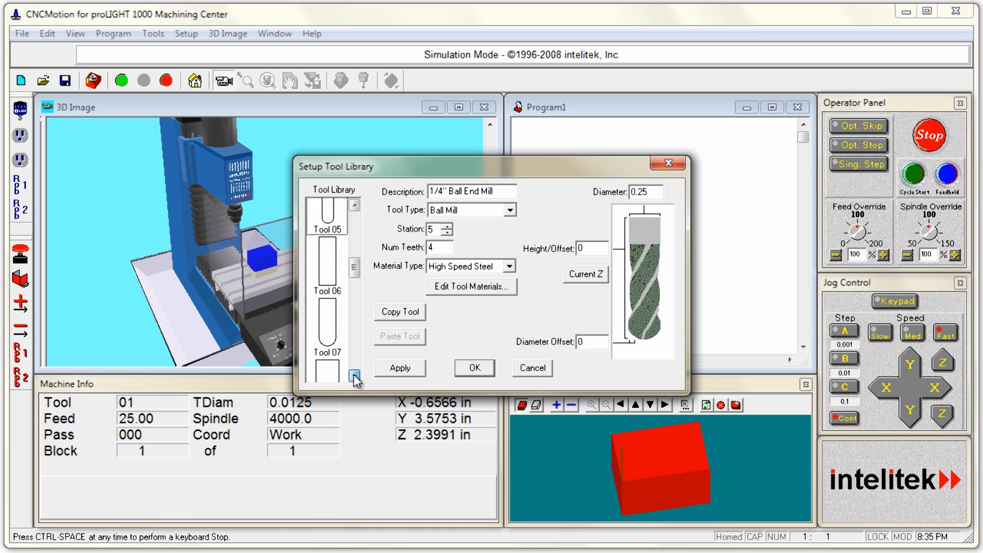
# Examine the definitions of Tools 06 through 09 and accept the tool library setup
pyautogui.click(328, 226)
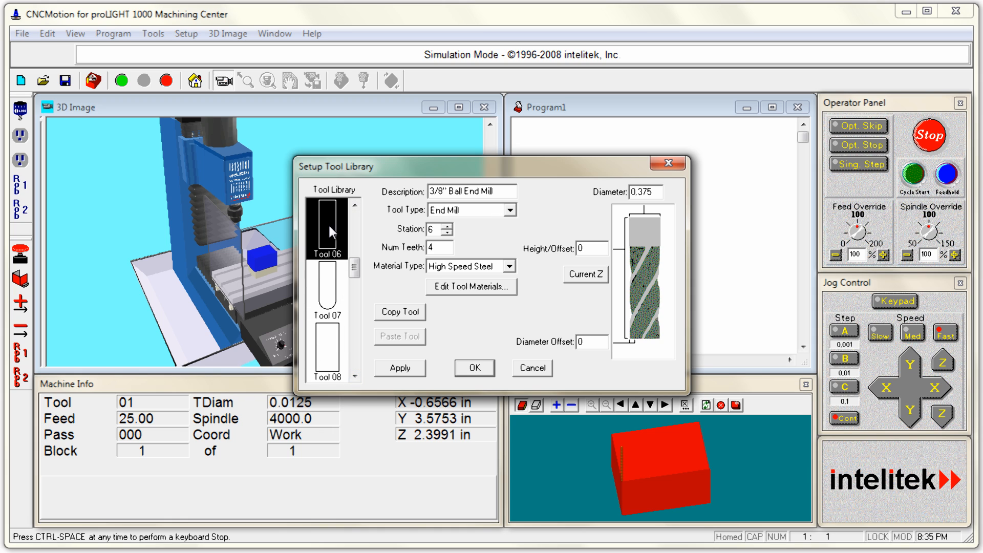
pyautogui.click(336, 294)
pyautogui.click(333, 343)
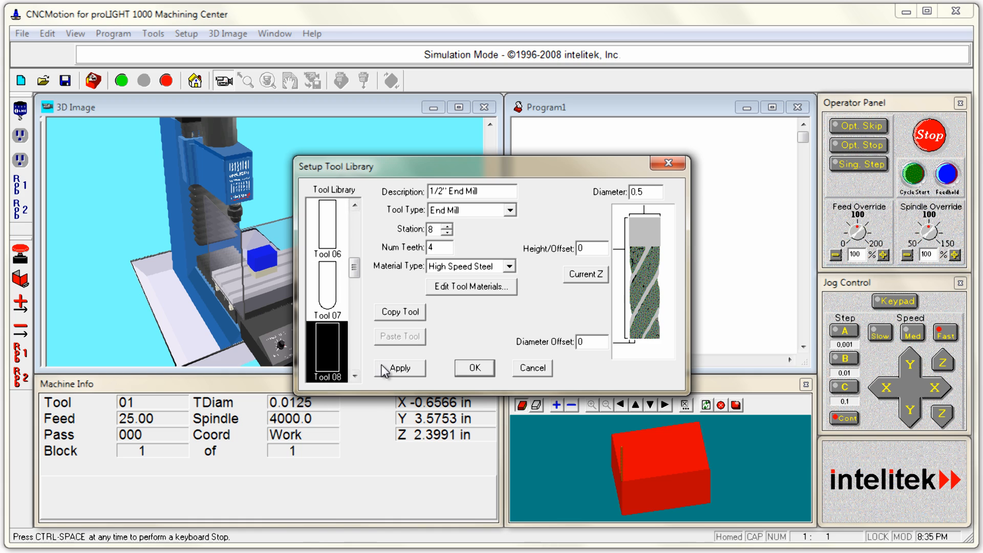
pyautogui.click(354, 376)
pyautogui.click(354, 376)
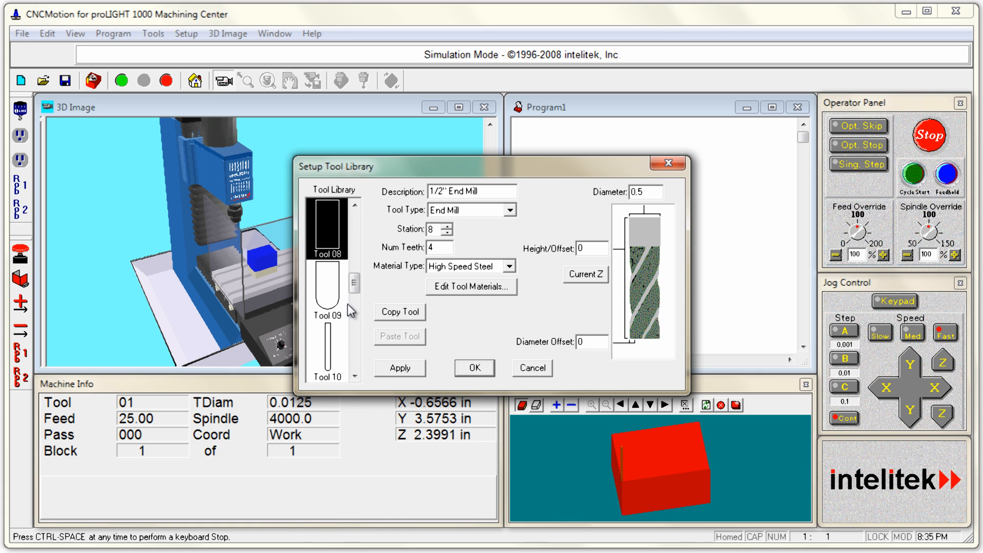
pyautogui.moveTo(354, 287); pyautogui.dragTo(354, 225)
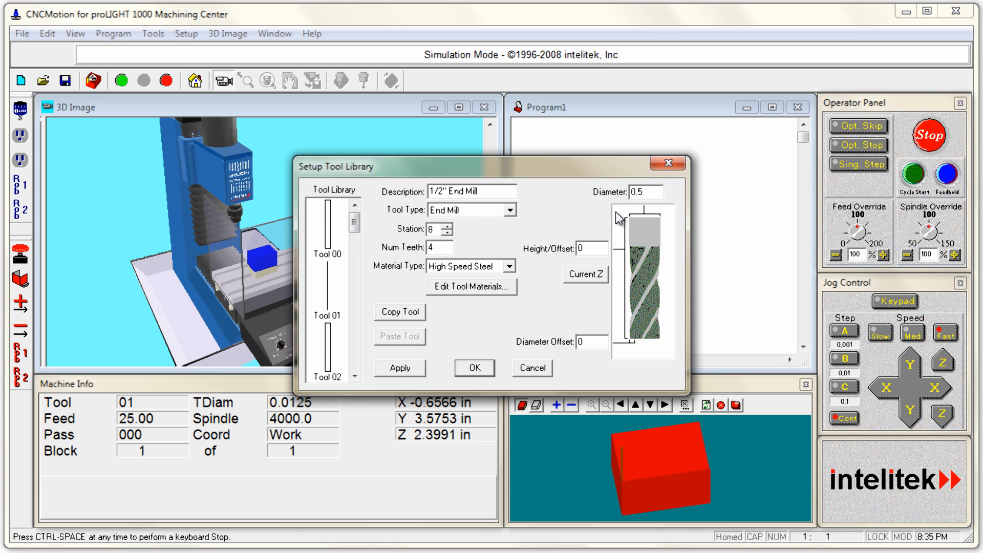
pyautogui.moveTo(354, 225); pyautogui.dragTo(355, 288)
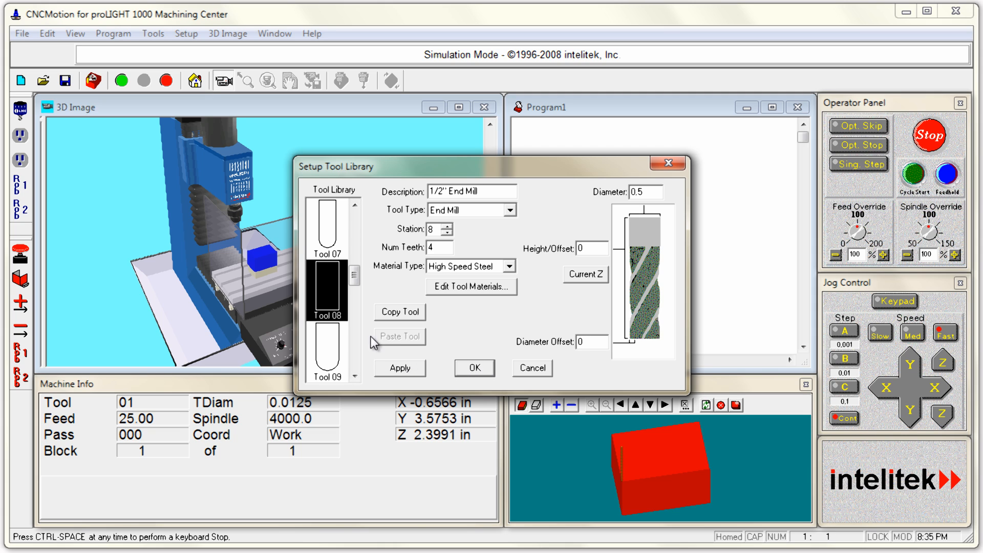
pyautogui.click(346, 369)
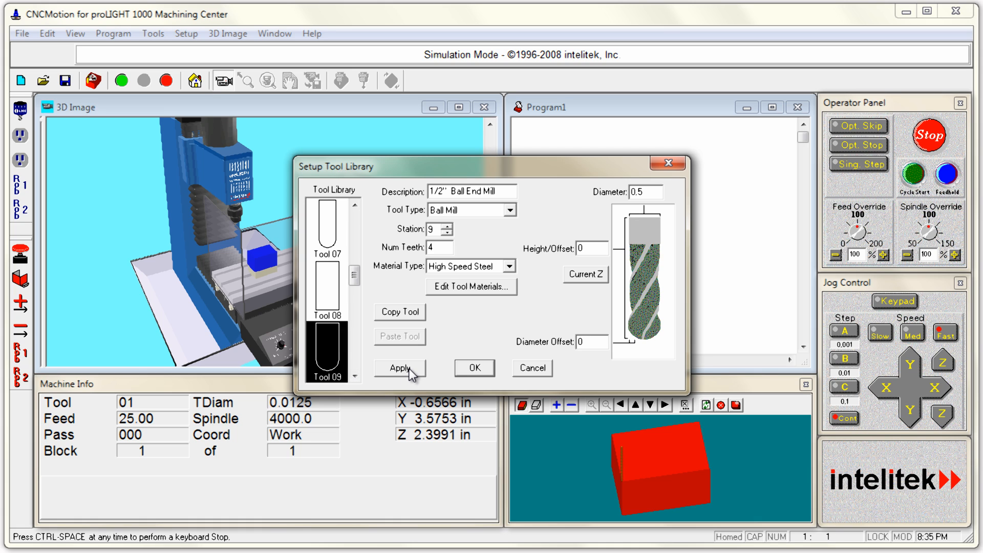
pyautogui.click(482, 373)
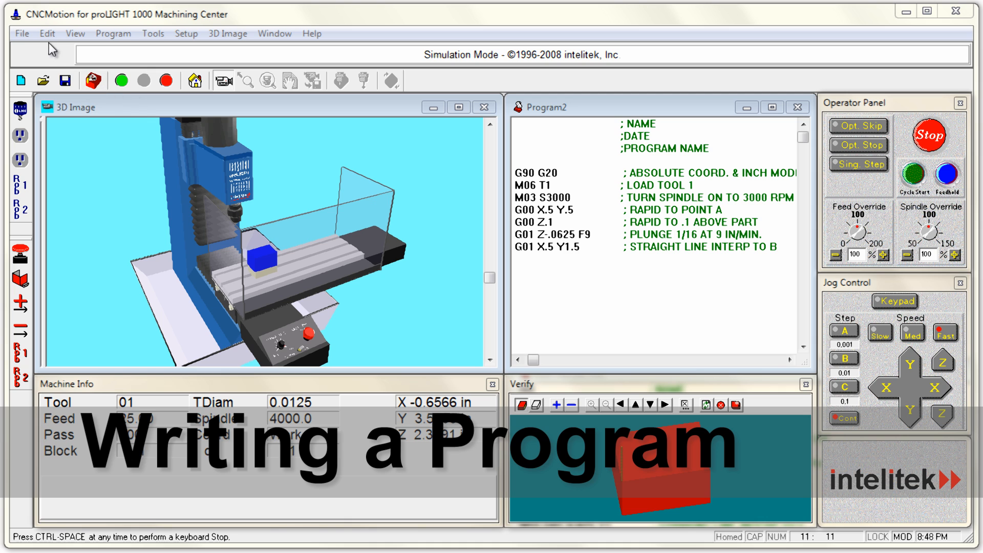
# Create a new blank NC program
pyautogui.click(23, 34)
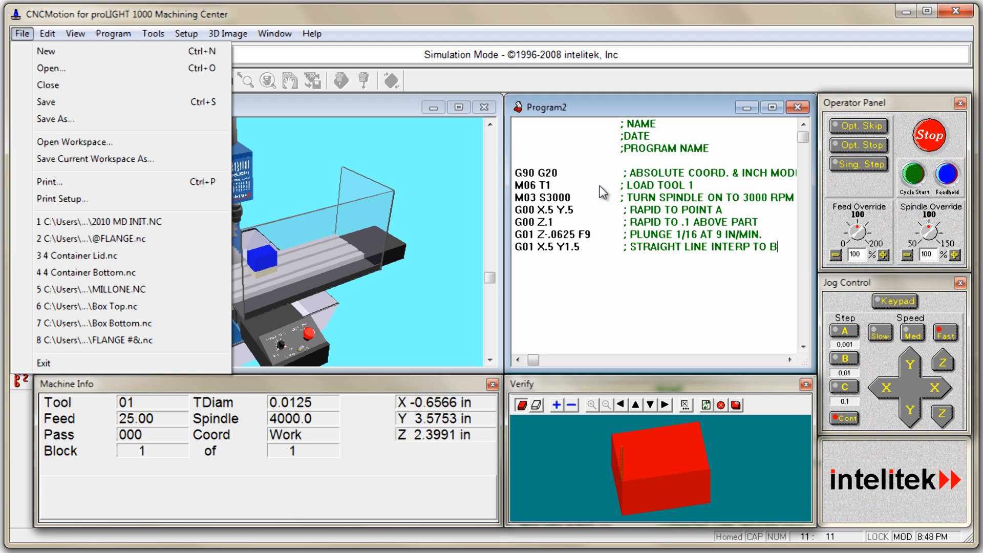
pyautogui.click(46, 51)
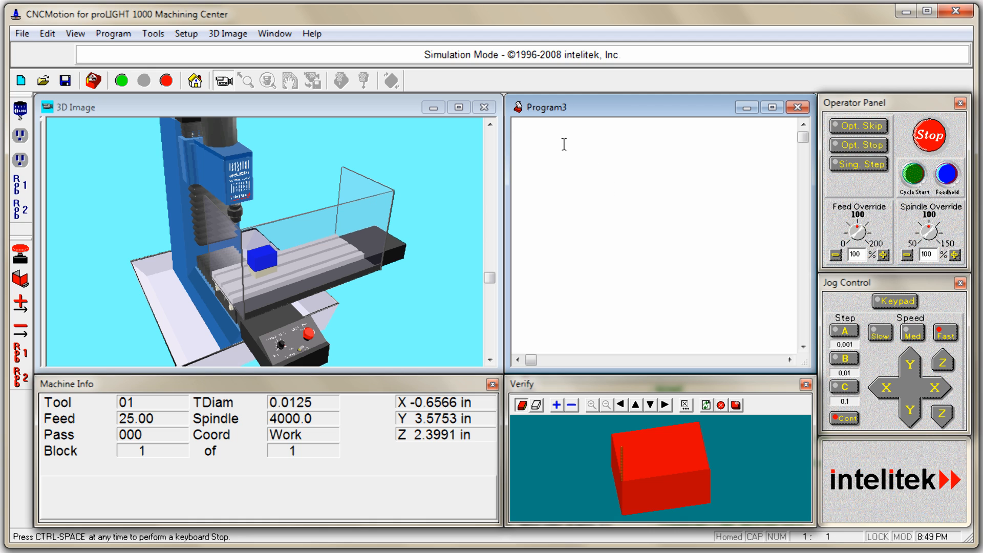
pyautogui.write('savdsfdgfbtdydryvethjertvh')
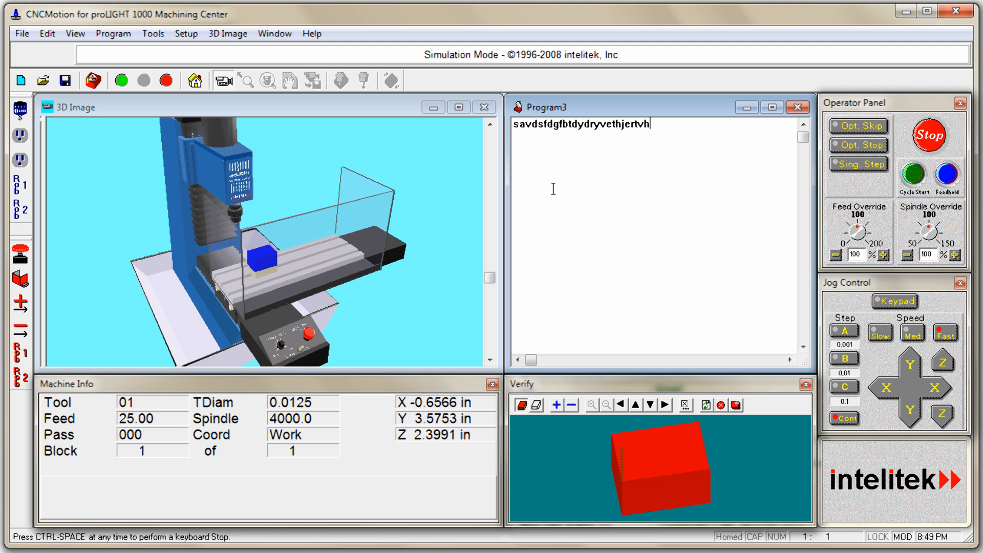
pyautogui.write(';sregctrgwerhvsrth')
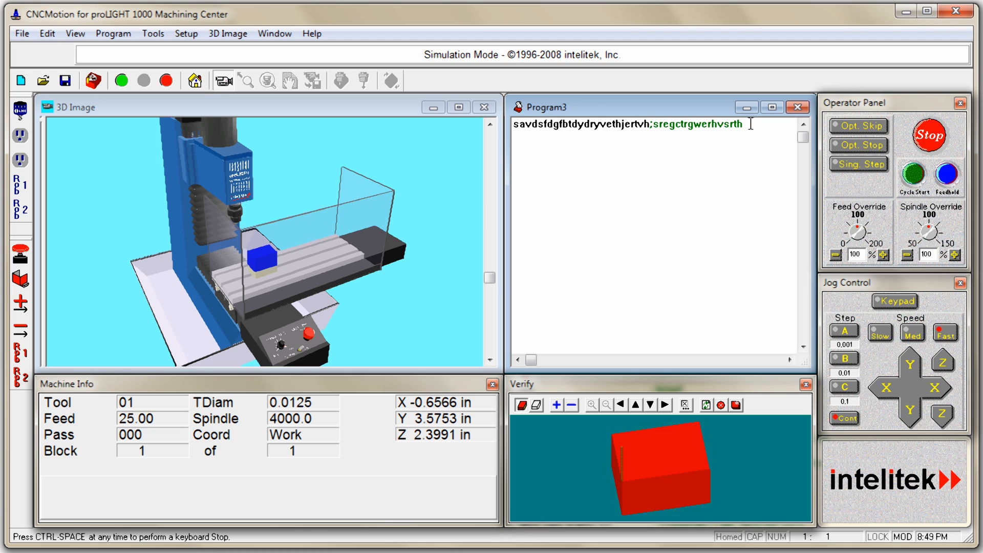
pyautogui.moveTo(748, 125); pyautogui.dragTo(517, 129)
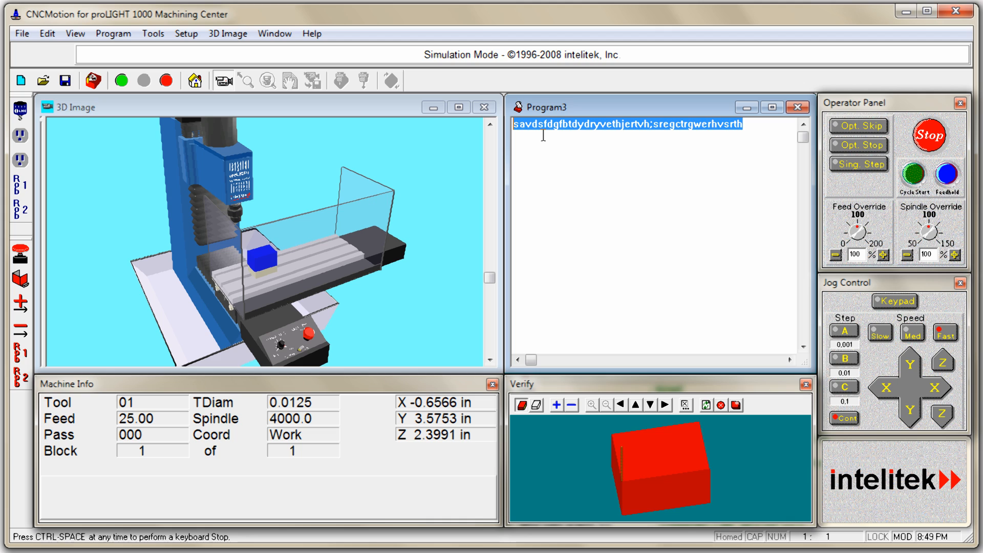
pyautogui.press('Delete')
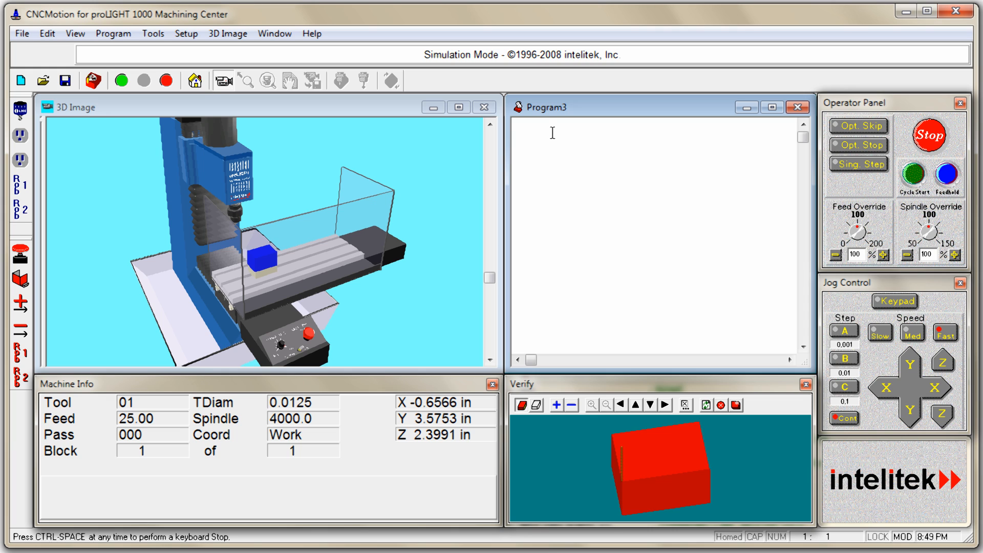
# Enter comment lines for name, date and program name, then the commented G-code blocks from G90 G20 through G01 X.5 Y1.5
pyautogui.write('; NAME \t;DATE \t;PROGRAM NAME  G90 G20\t; ABSOLUTE COORD. & INCH MODE M06 T1\t; LOAD TOOL 1 M03 S3000\t; TURN SPINDLE ON TO 3000 RPM G00 X.5 Y.5\t; RAPID TO POINT A G00 Z.1\t; RAPID TO .1 ABOVE PART G01 Z-.0625 F9\t; PLUNGE 1/16 AT 9 IN/MIN. G01 X.5 Y1.5\t; STRAIGHT LINE INTERP TO B')
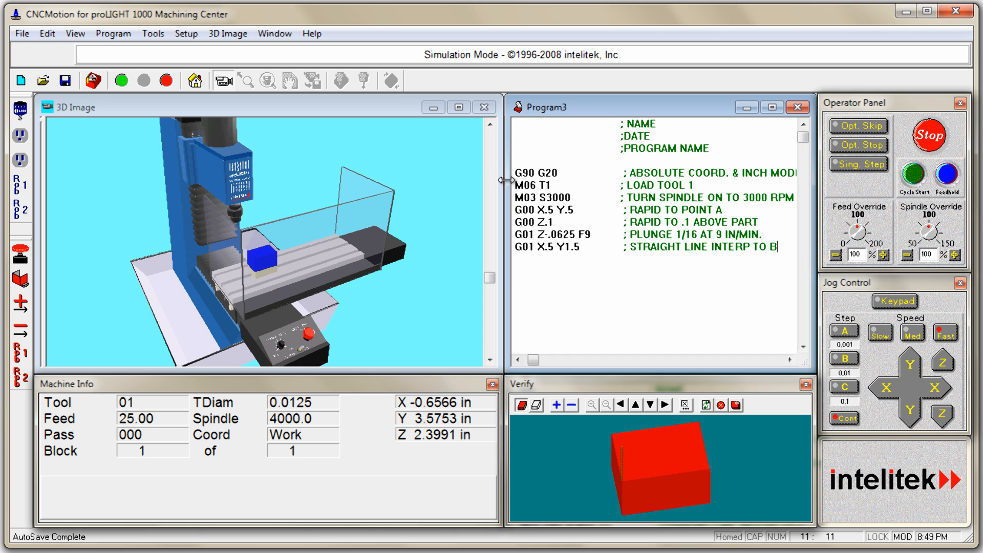
# Renumber the program's N-codes starting at 0 with an increment of 5, ignoring spaces and keeping the comments
pyautogui.click(46, 34)
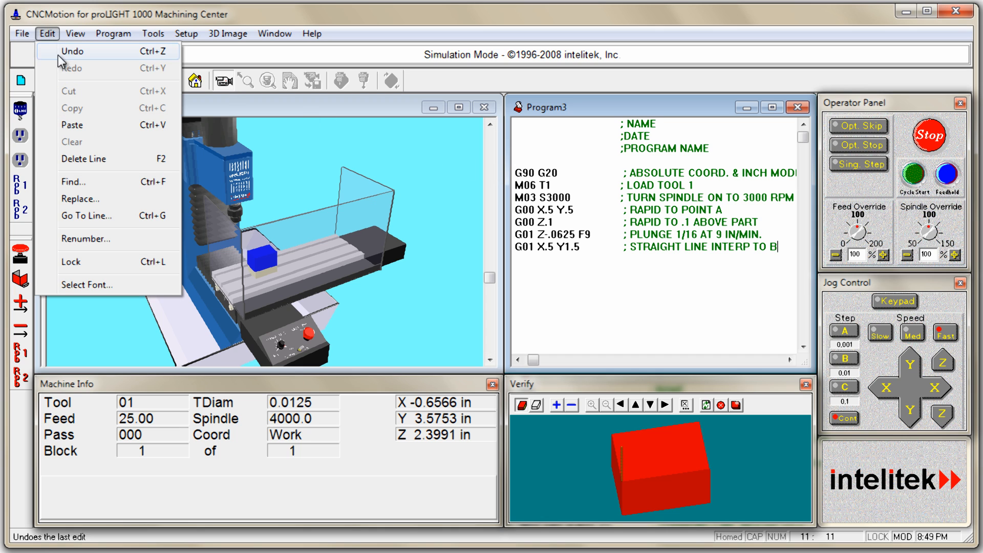
pyautogui.click(91, 238)
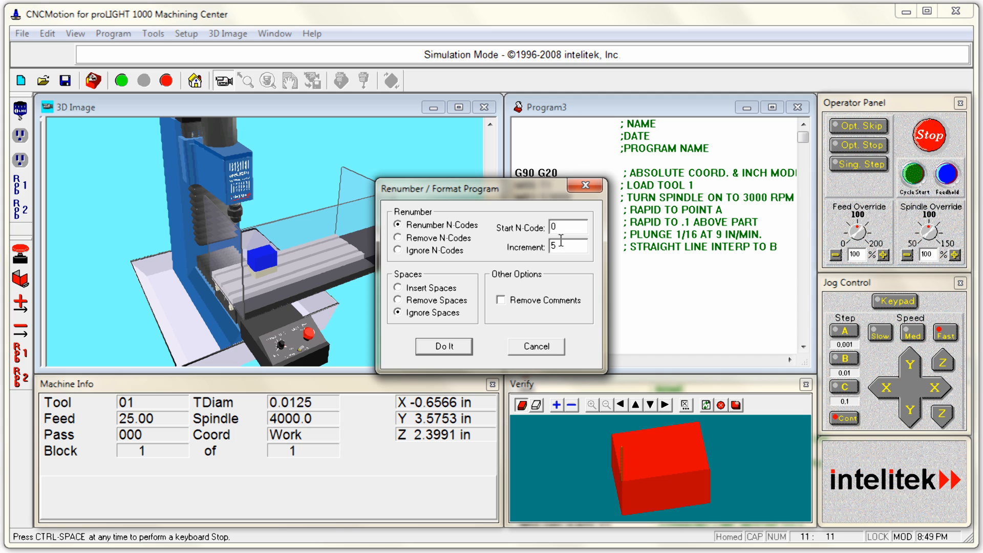
pyautogui.click(443, 347)
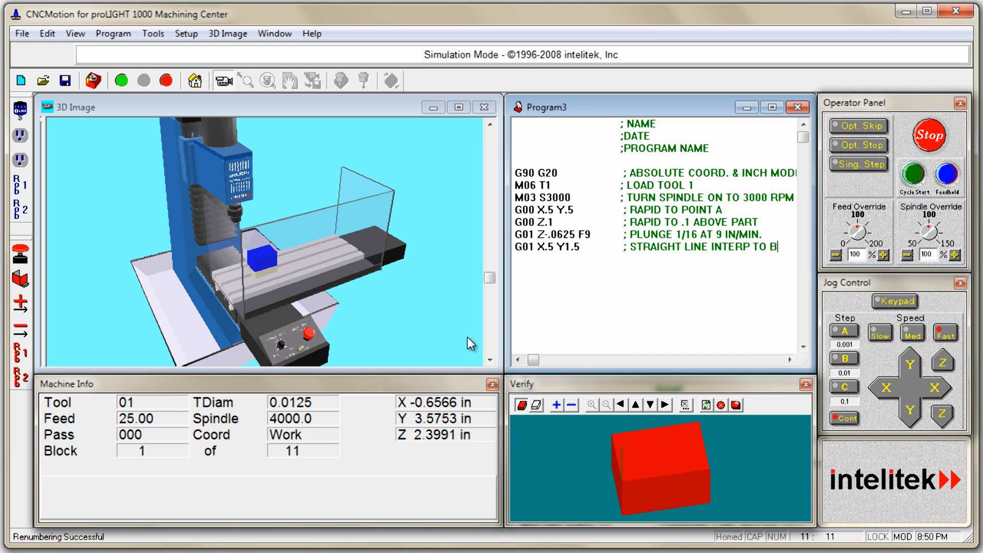
pyautogui.click(515, 148)
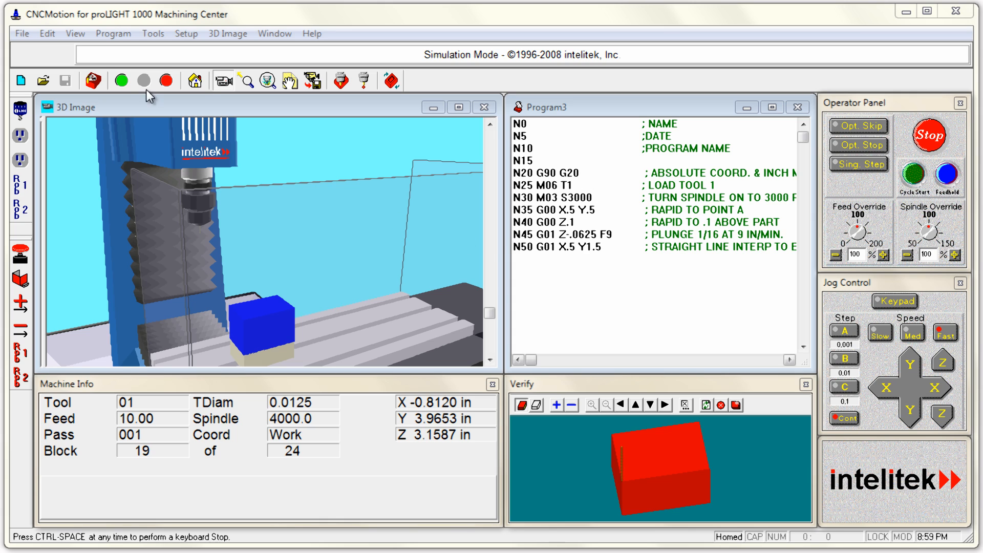
# Open the existing program file 2010 MD INIT.NC from the Initials folder
pyautogui.click(22, 34)
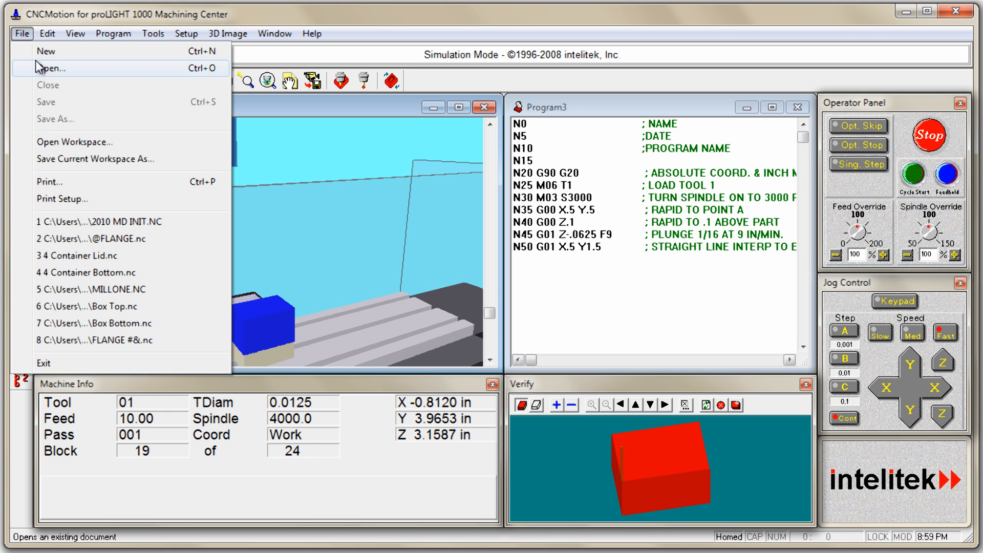
pyautogui.click(52, 69)
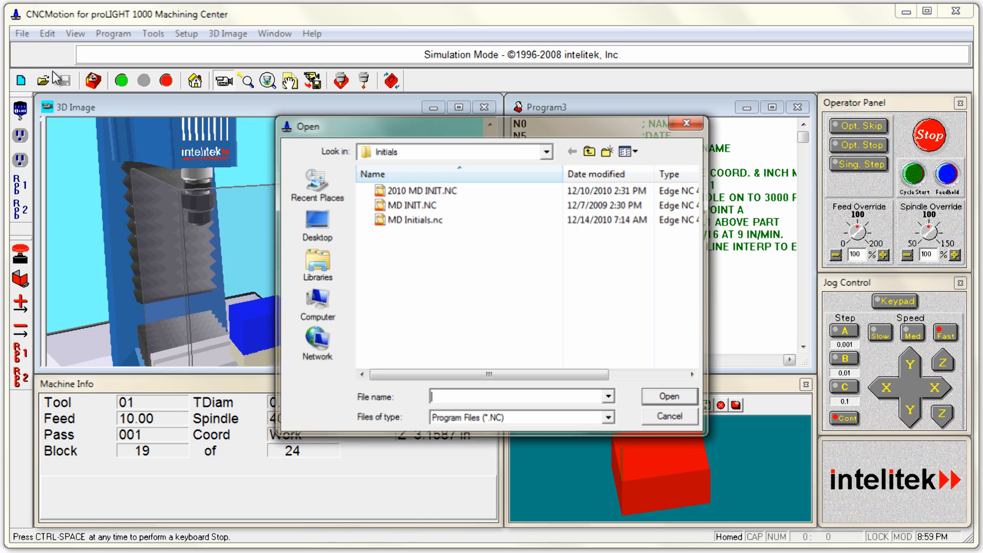
pyautogui.click(419, 193)
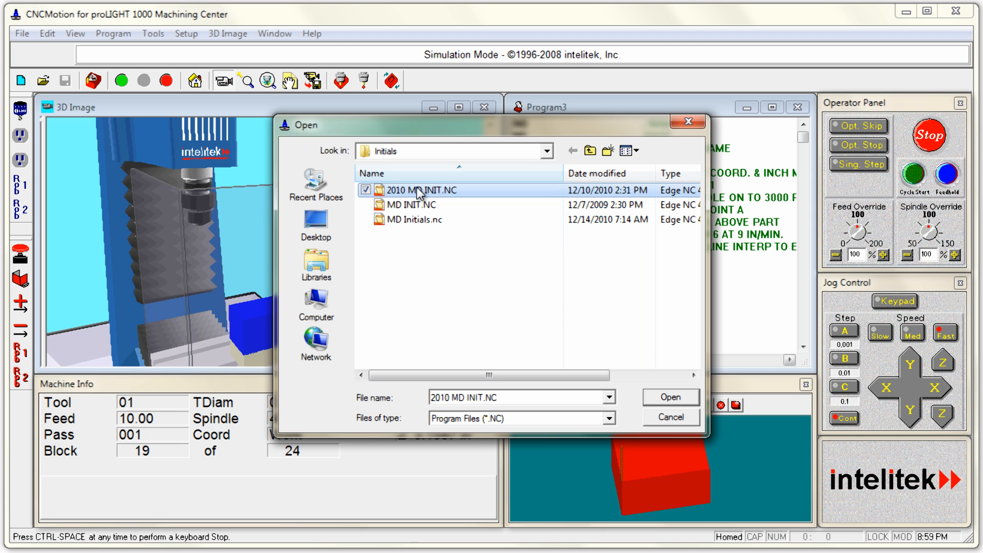
pyautogui.doubleClick(418, 190)
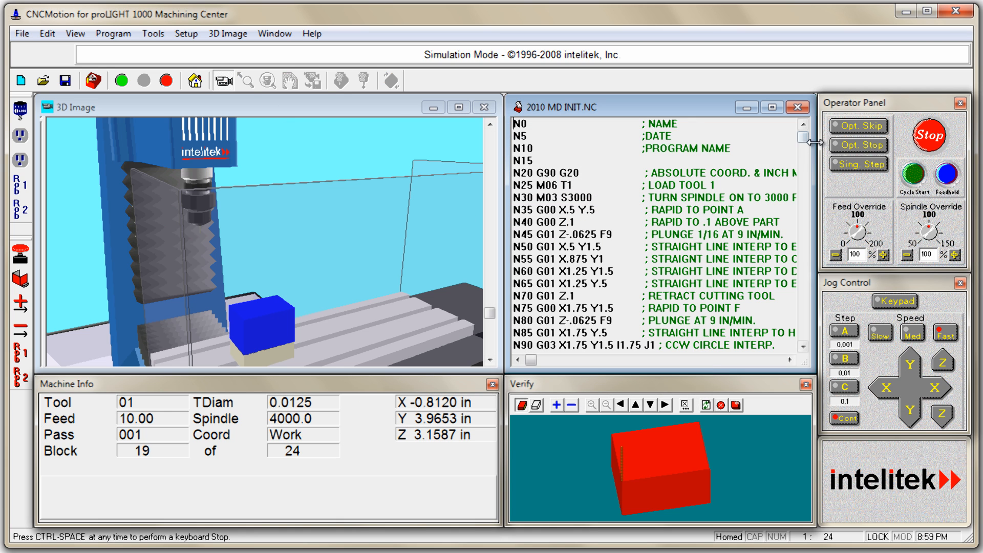
# Home the milling machine from its machine home reference point options
pyautogui.moveTo(803, 138)
pyautogui.mouseDown()
pyautogui.moveTo(802, 240)
pyautogui.moveTo(806, 136)
pyautogui.mouseUp()
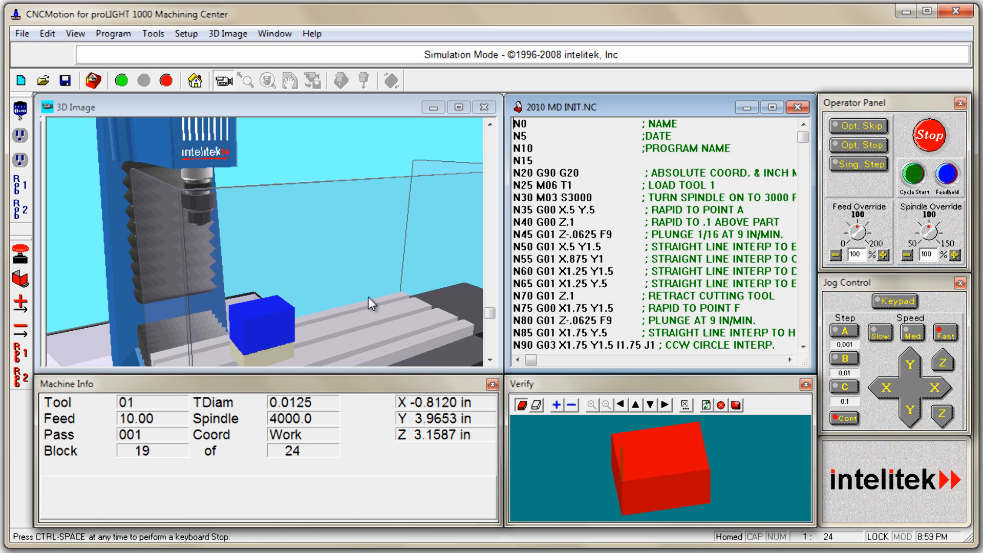
pyautogui.moveTo(374, 291); pyautogui.dragTo(352, 292)
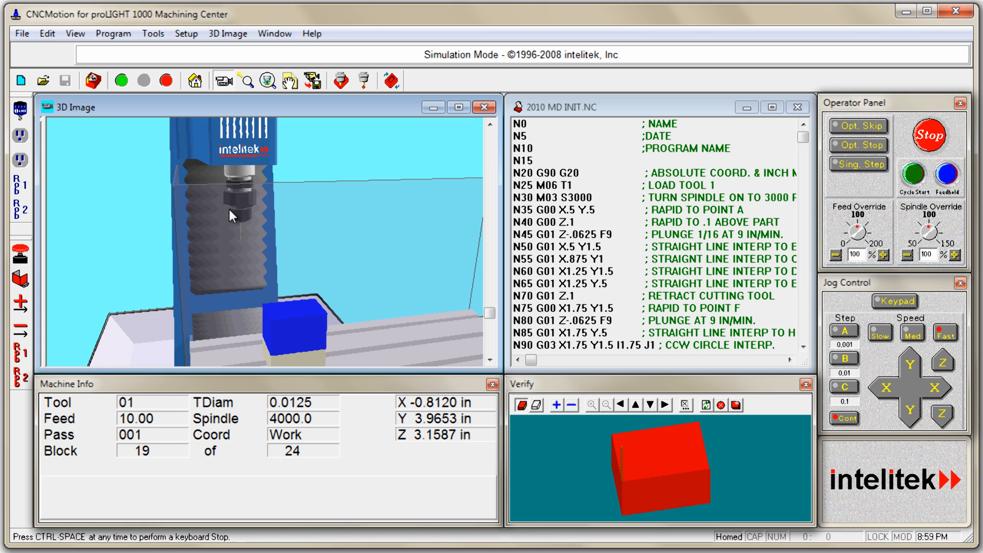
pyautogui.moveTo(306, 255); pyautogui.dragTo(318, 288)
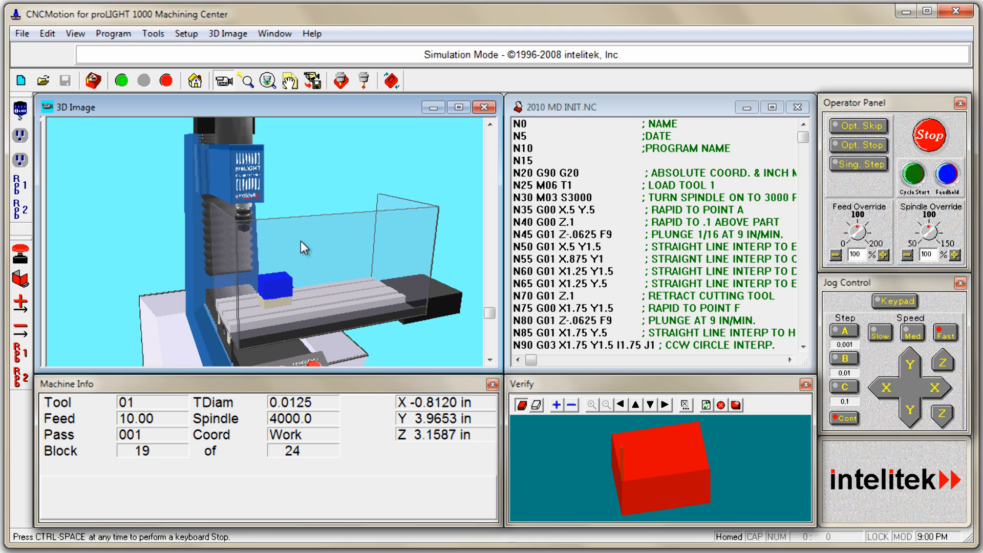
pyautogui.click(194, 81)
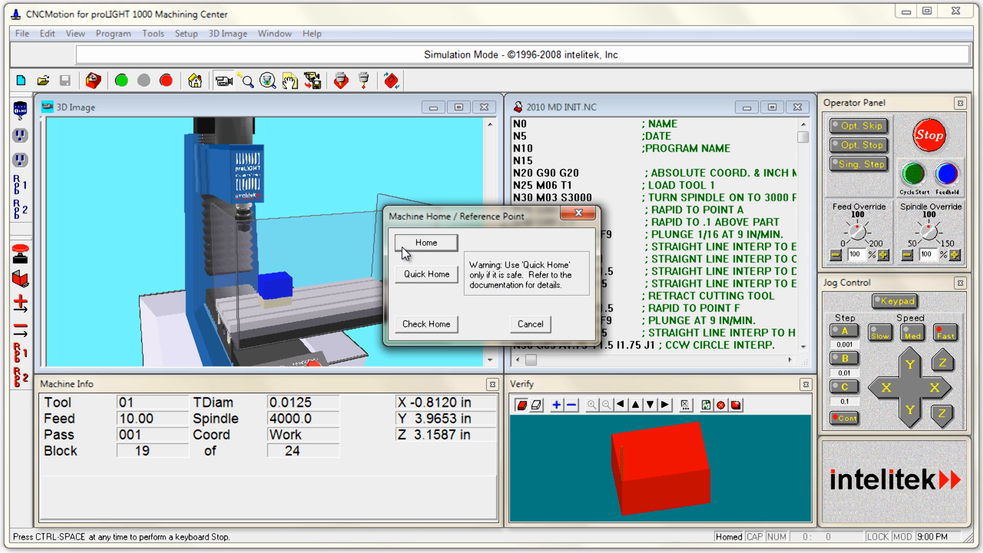
pyautogui.click(420, 246)
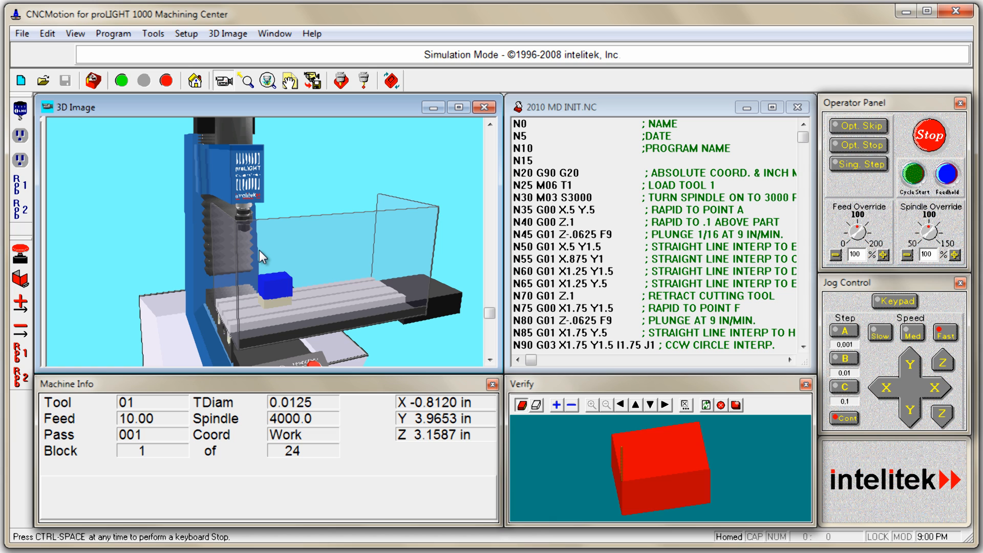
# Send the tool to the top corner of the blue stock and reset the current position to zero on all axes
pyautogui.moveTo(303, 271); pyautogui.dragTo(252, 248, button='right')
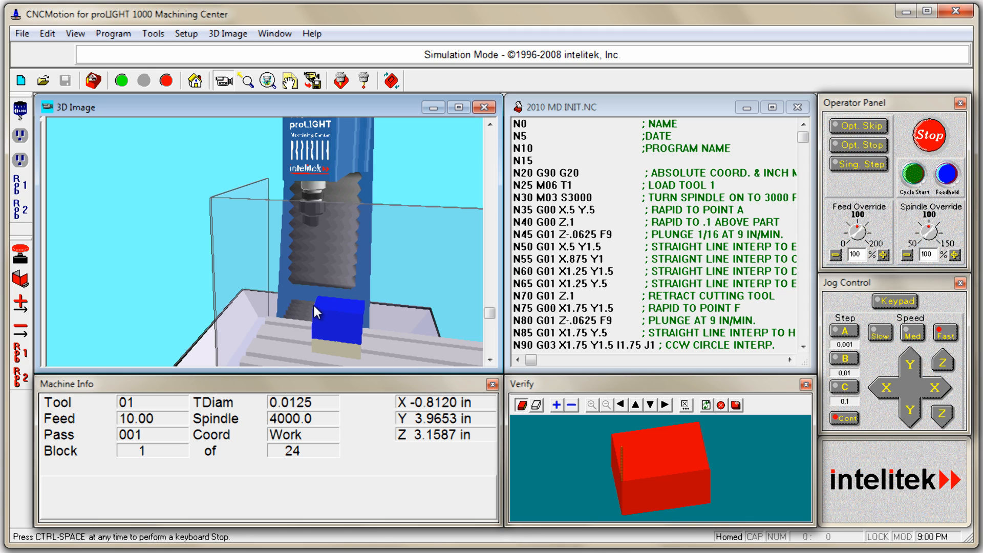
pyautogui.click(341, 81)
pyautogui.click(315, 302)
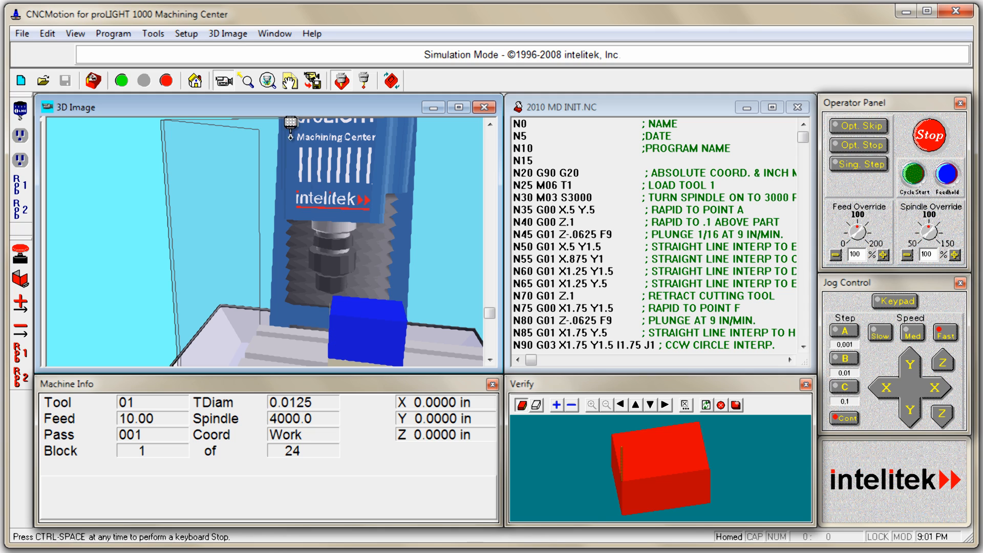
pyautogui.click(186, 34)
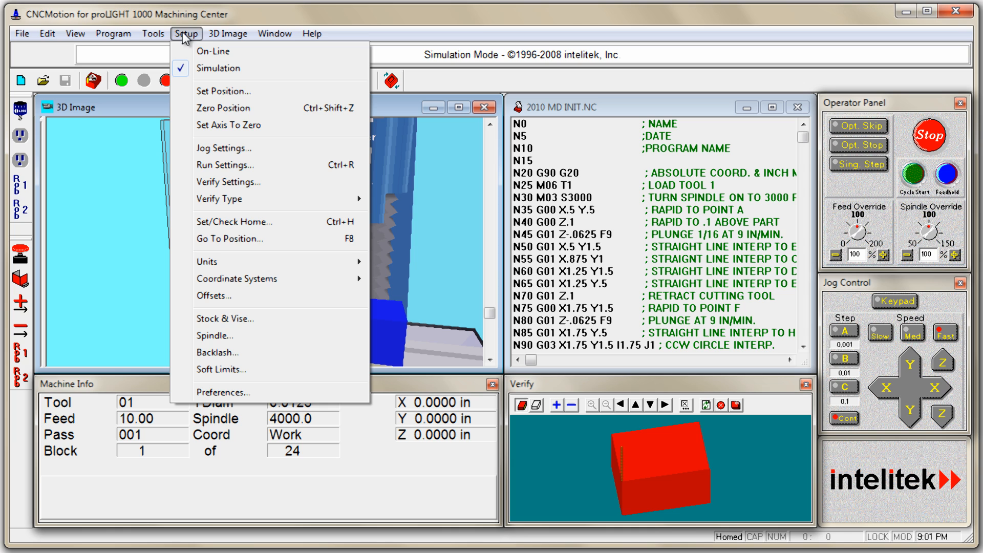
pyautogui.click(220, 107)
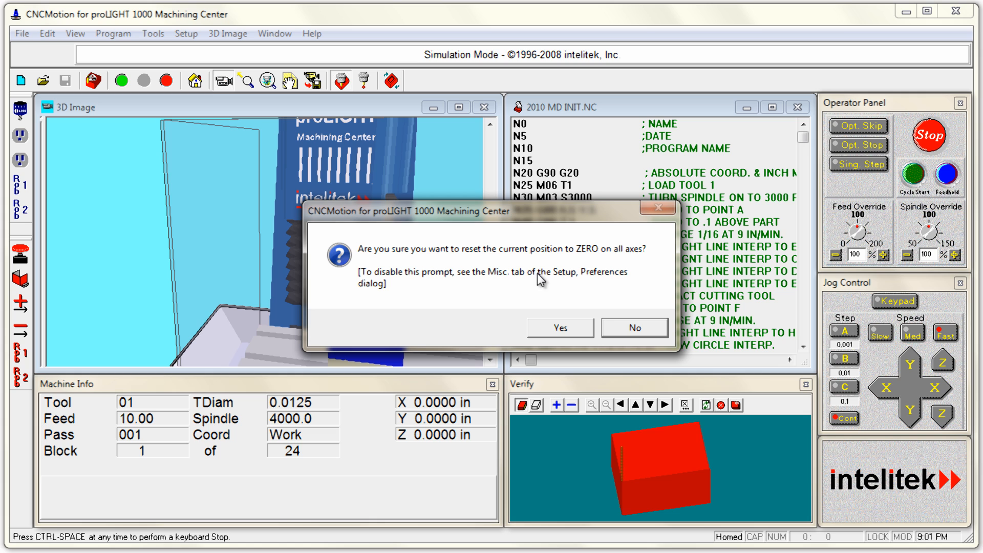
pyautogui.click(561, 328)
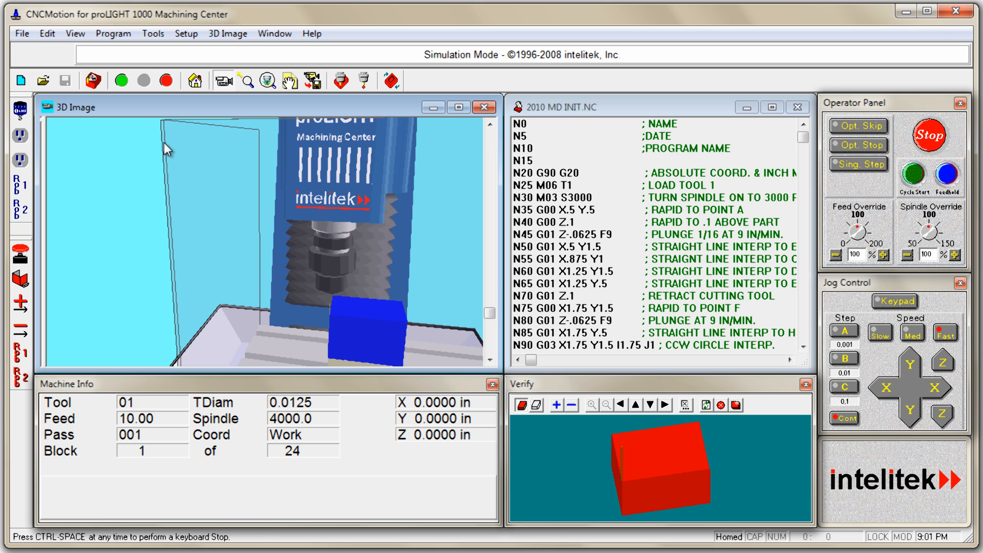
# Open the machine's transparent safety shield in the 3D image and close it again
pyautogui.moveTo(272, 227); pyautogui.dragTo(277, 288, button='right')
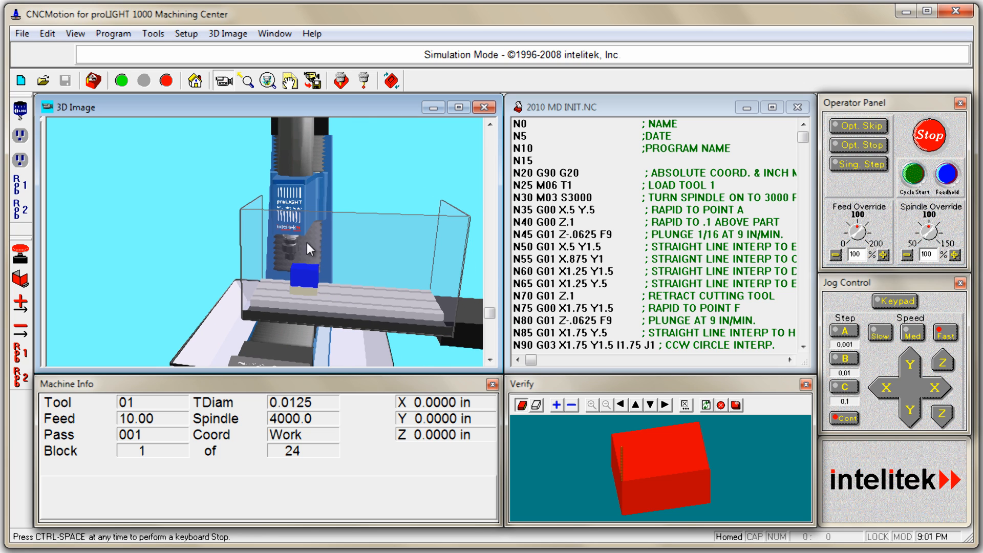
pyautogui.click(341, 81)
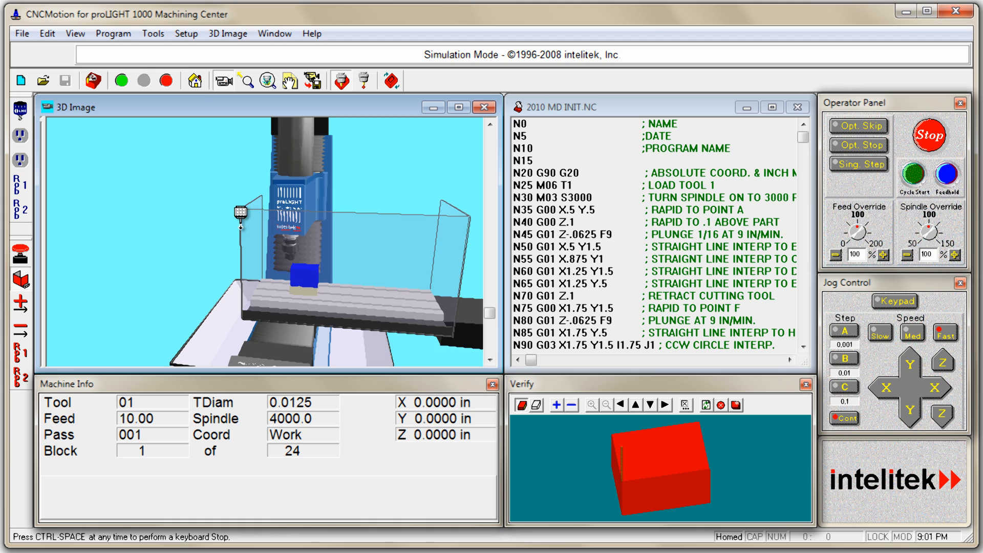
pyautogui.click(242, 227)
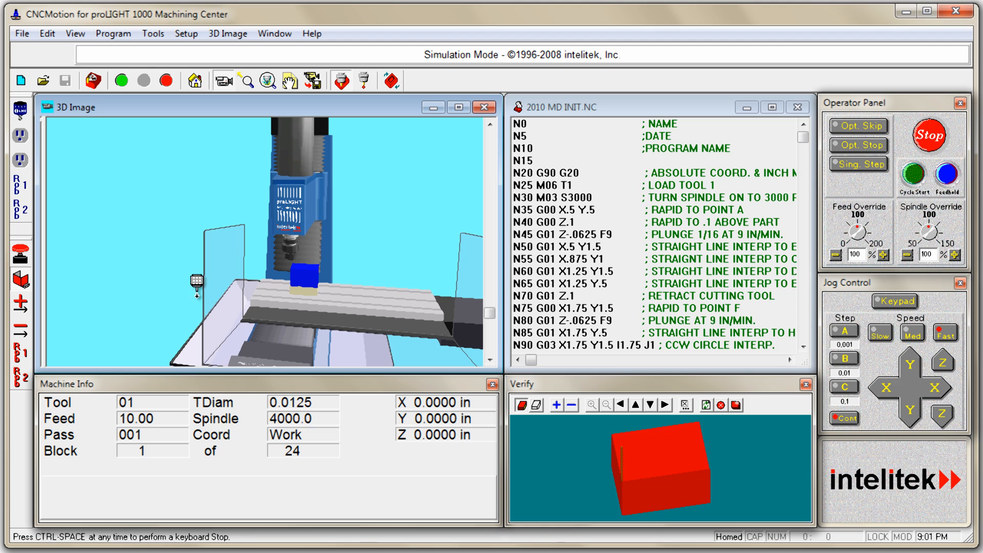
pyautogui.click(214, 303)
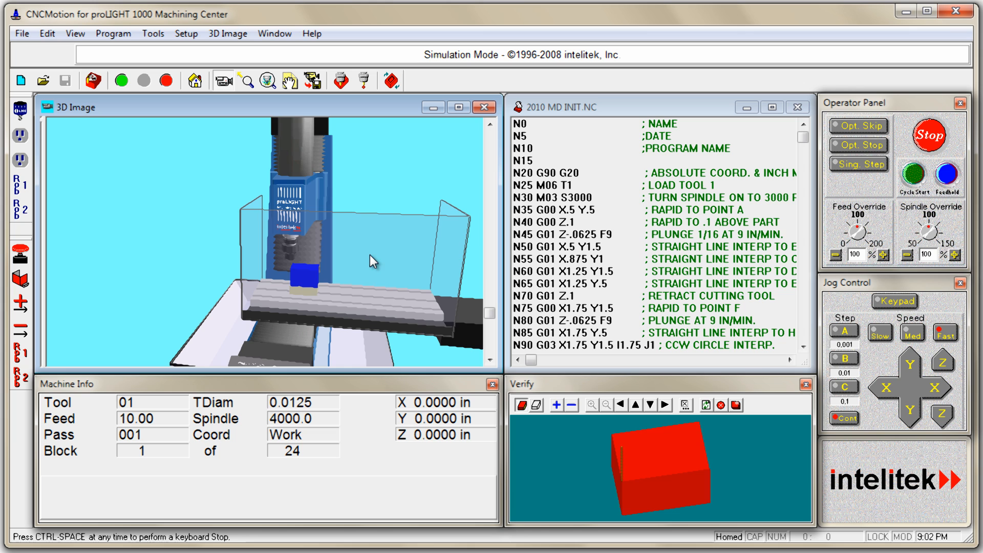
pyautogui.moveTo(364, 264); pyautogui.dragTo(410, 240, button='right')
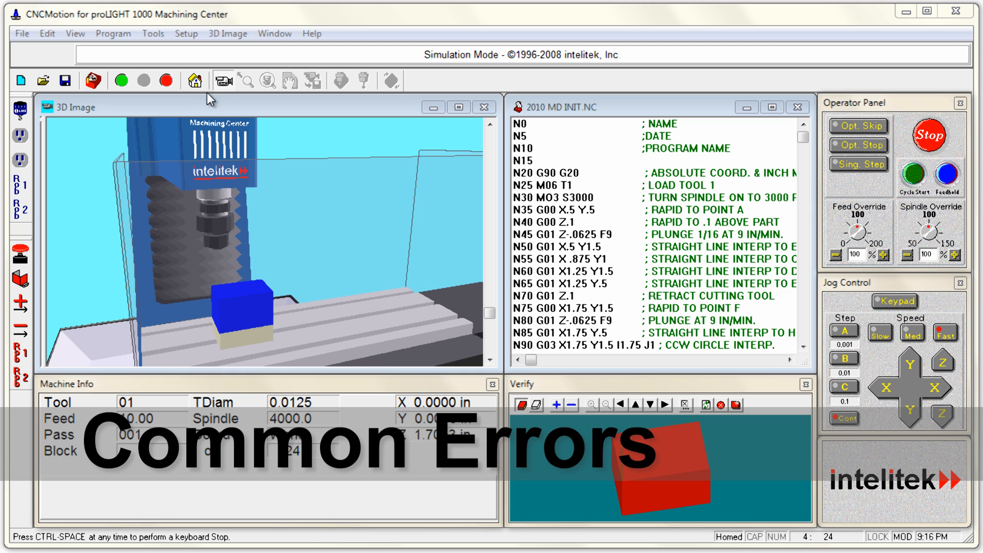
# Home the machine and send the tool to the top corner of the blue stock
pyautogui.click(197, 81)
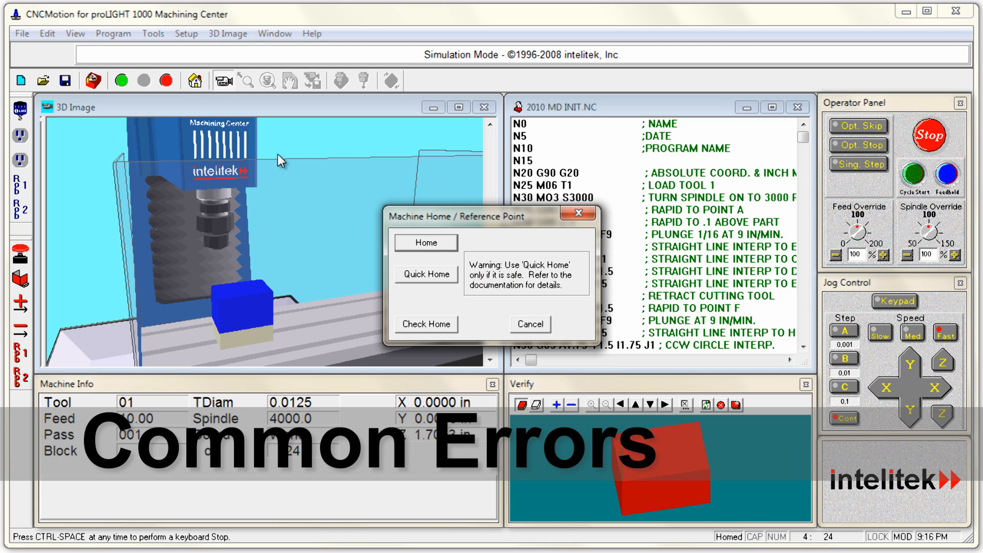
pyautogui.click(426, 243)
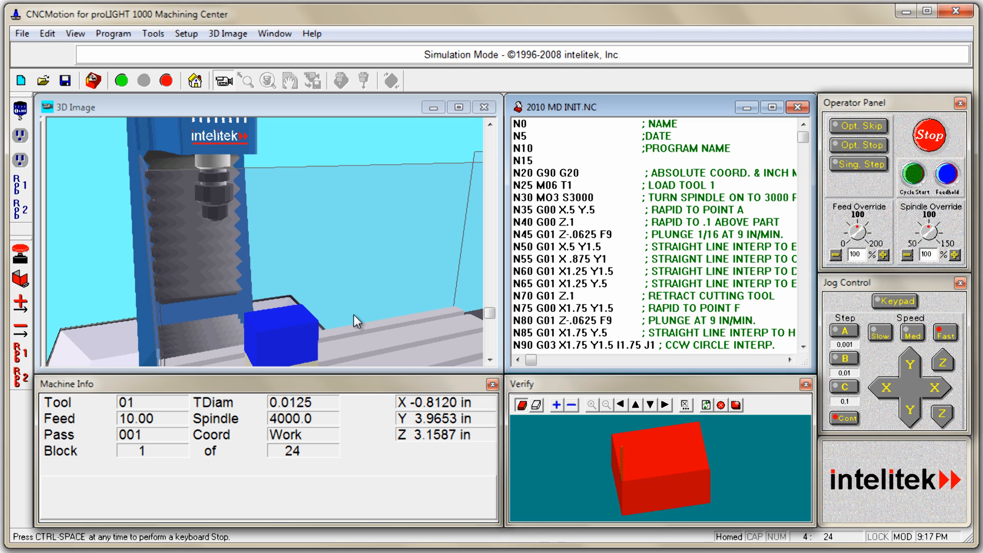
pyautogui.click(321, 316)
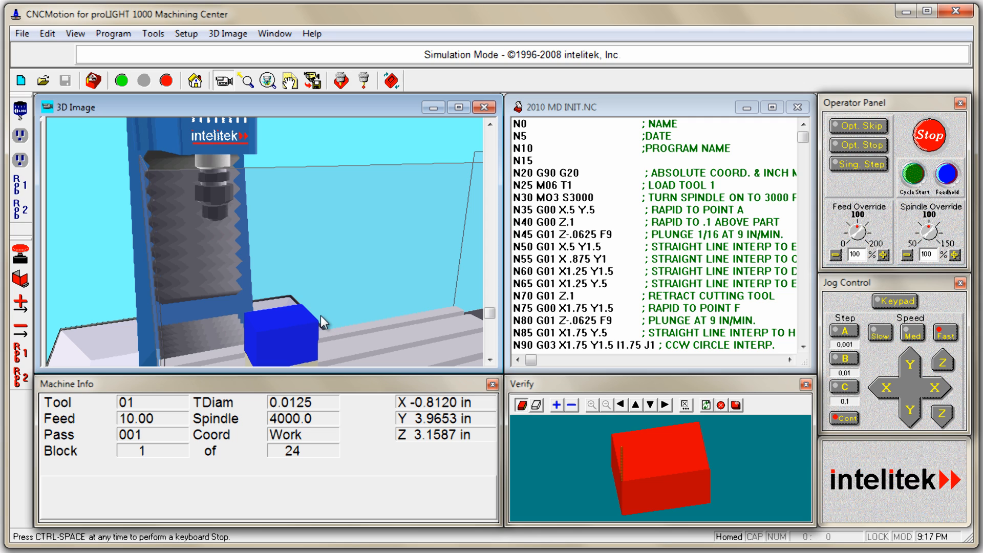
pyautogui.click(342, 81)
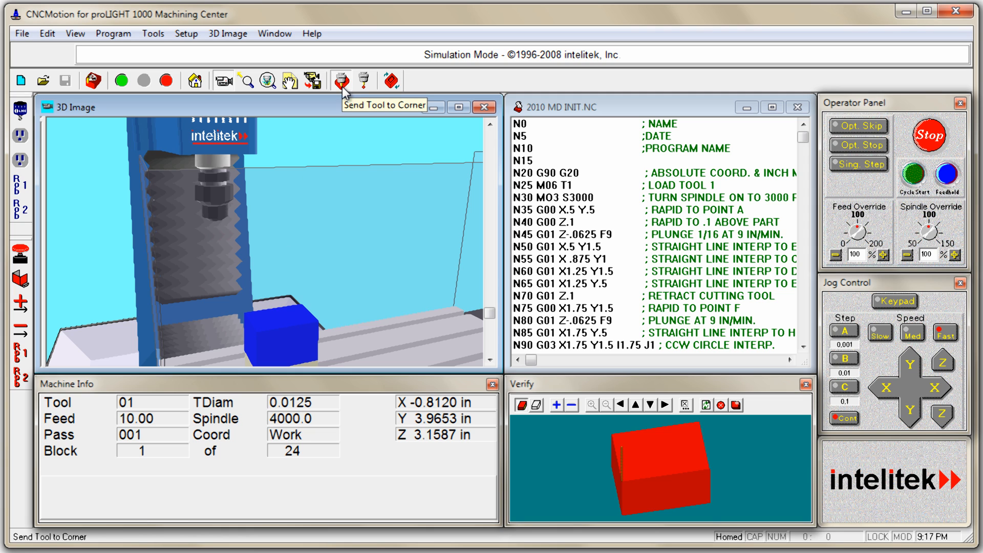
pyautogui.click(260, 315)
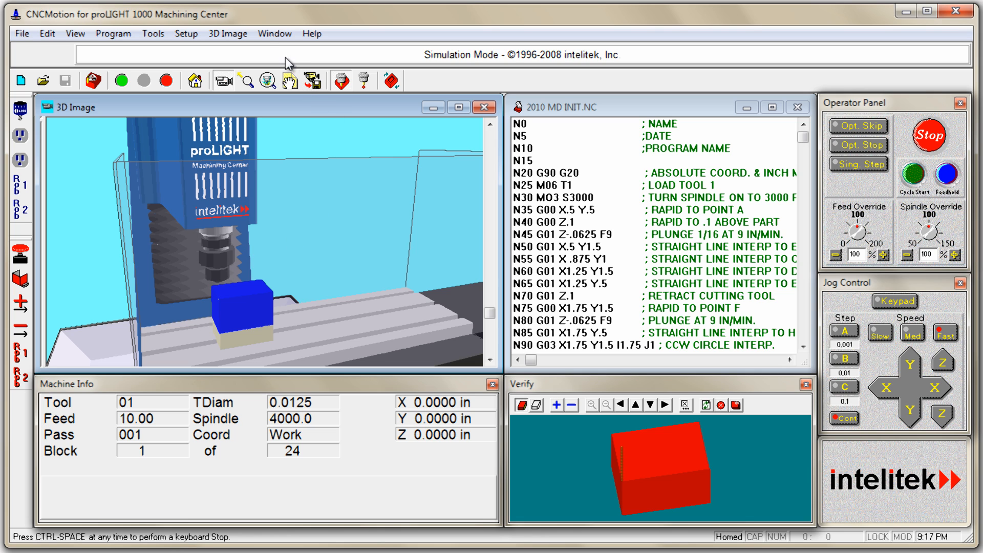
# Reset the current tool position to zero on all axes
pyautogui.click(185, 34)
pyautogui.click(208, 108)
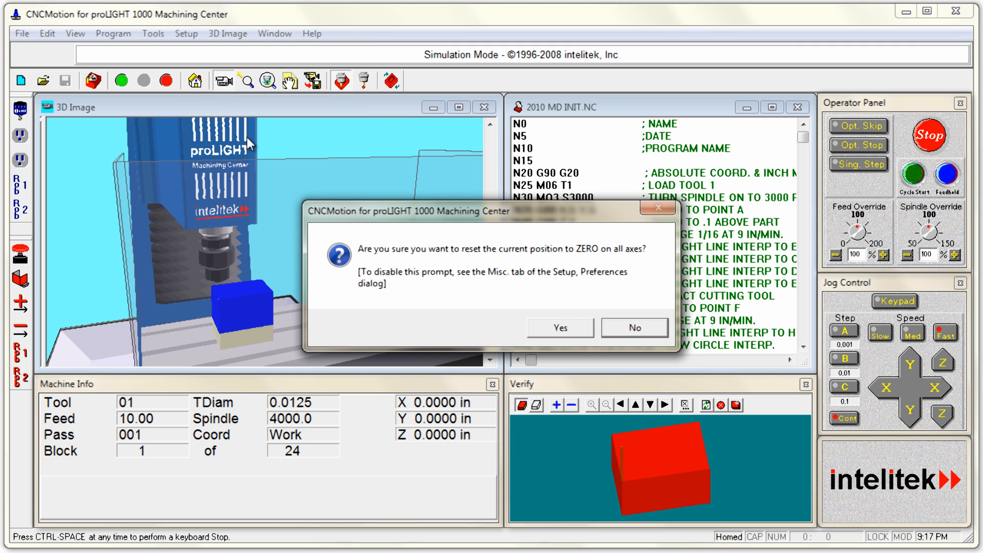
pyautogui.click(552, 332)
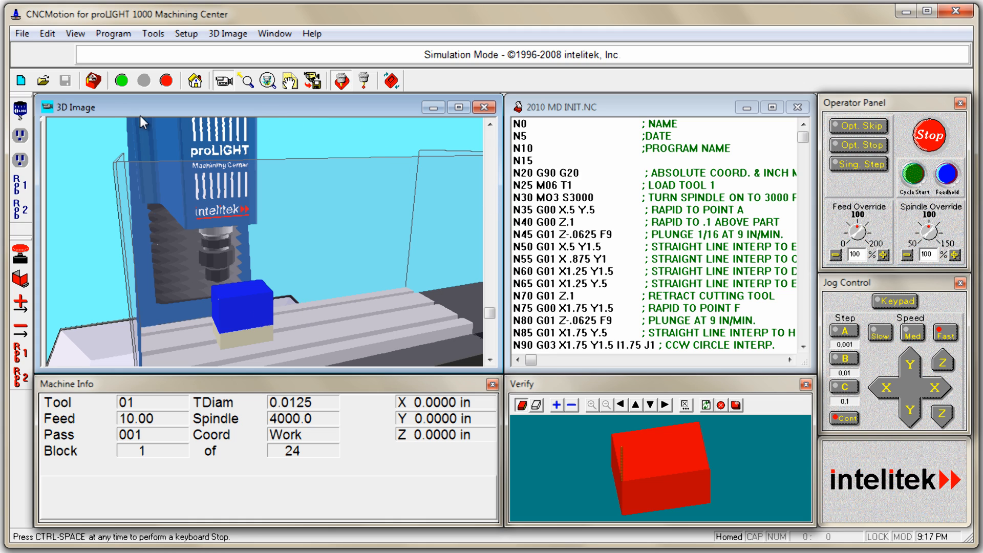
# Verify the program 2010 MD INIT.NC from line 1, continuing past the Tool 1 change
pyautogui.click(93, 83)
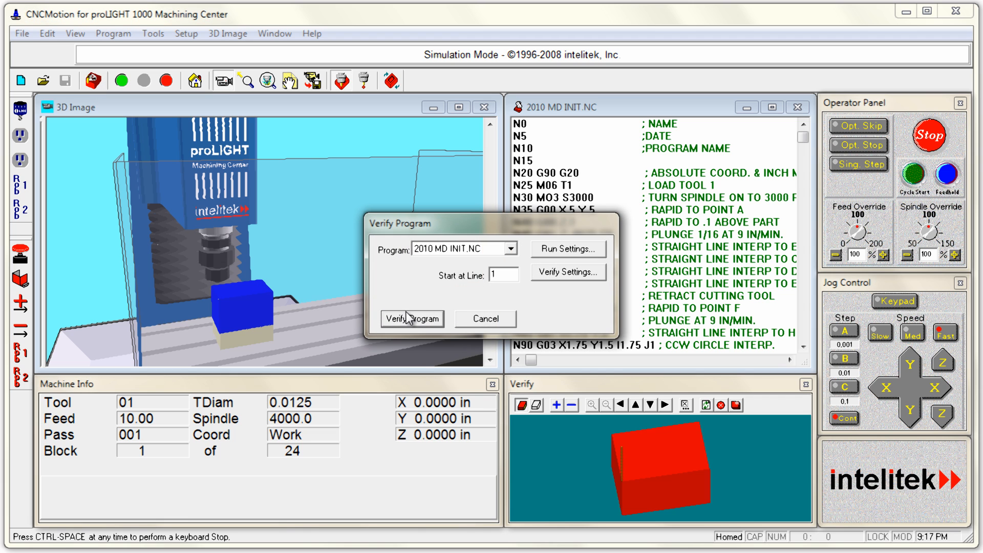
pyautogui.click(433, 321)
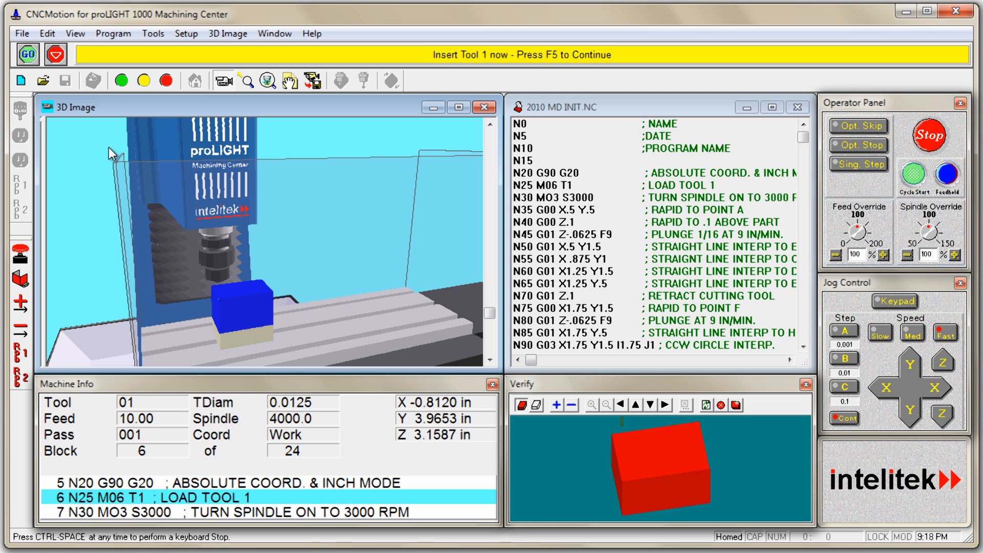
pyautogui.click(27, 57)
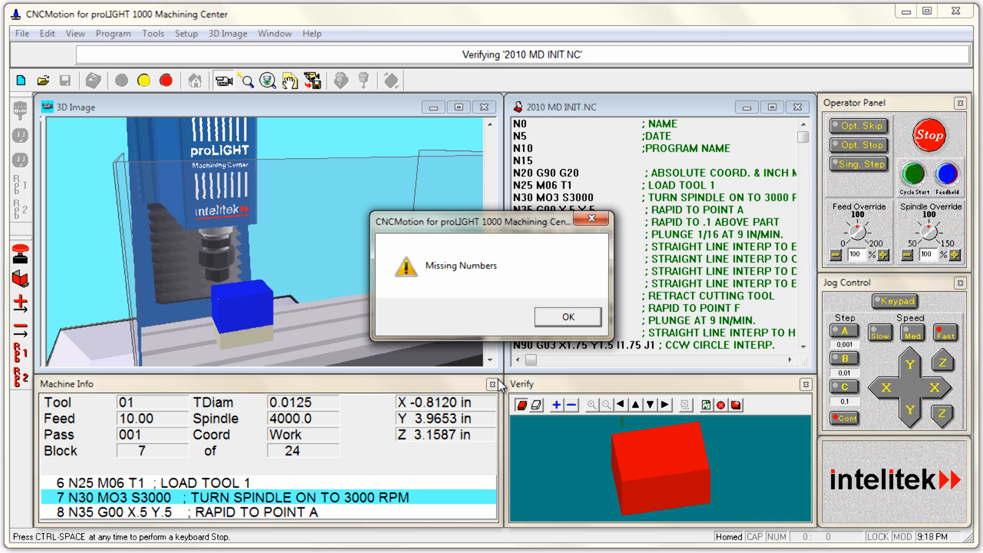
pyautogui.click(578, 316)
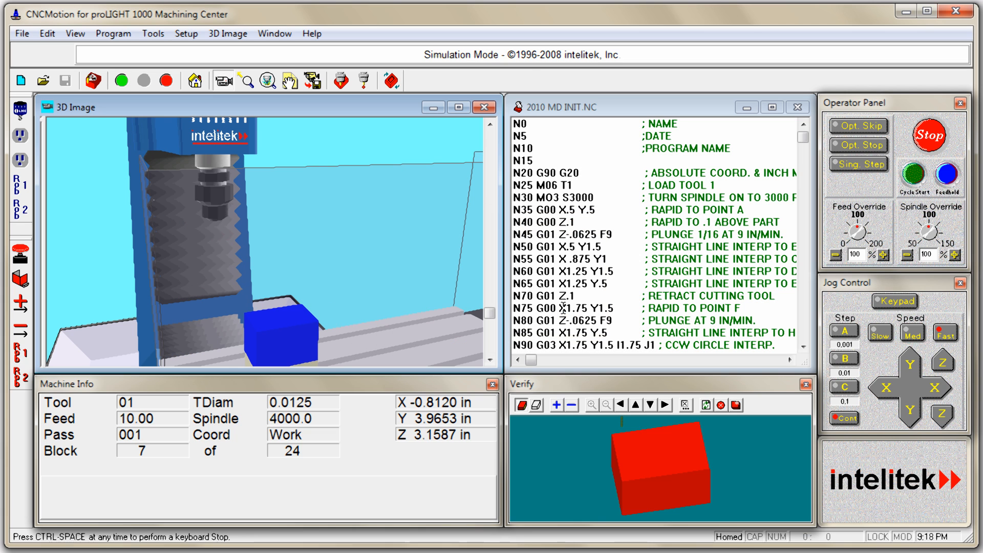
# Correct the spindle code in block N30 to M03, using the digit zero
pyautogui.click(543, 199)
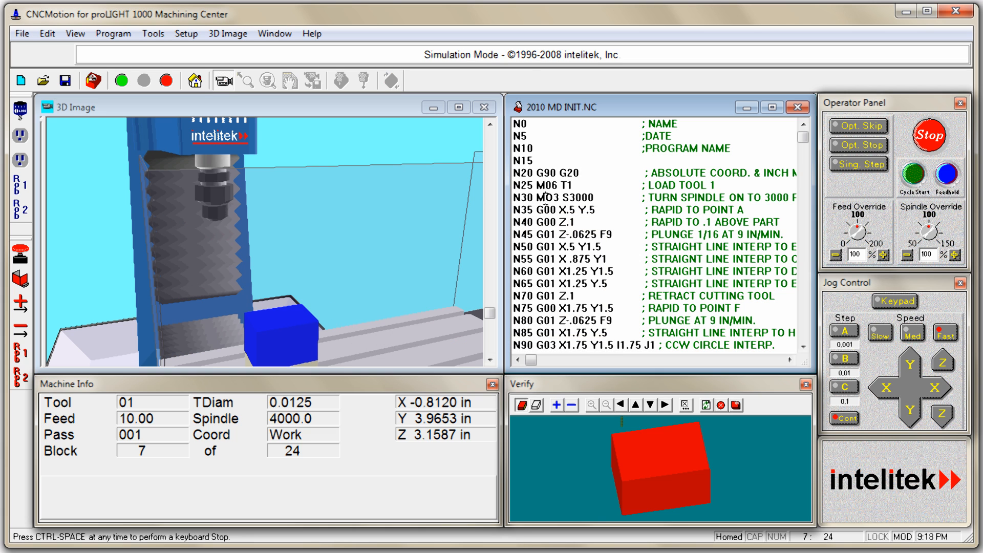
pyautogui.moveTo(546, 199); pyautogui.dragTo(553, 198)
pyautogui.write('0')
pyautogui.moveTo(553, 198); pyautogui.dragTo(548, 198)
pyautogui.click(47, 33)
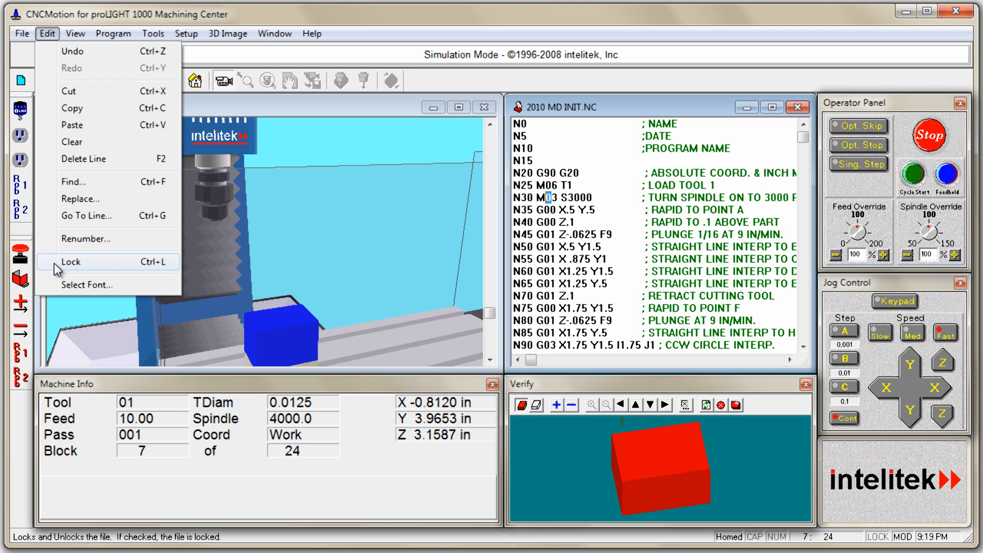
pyautogui.click(549, 203)
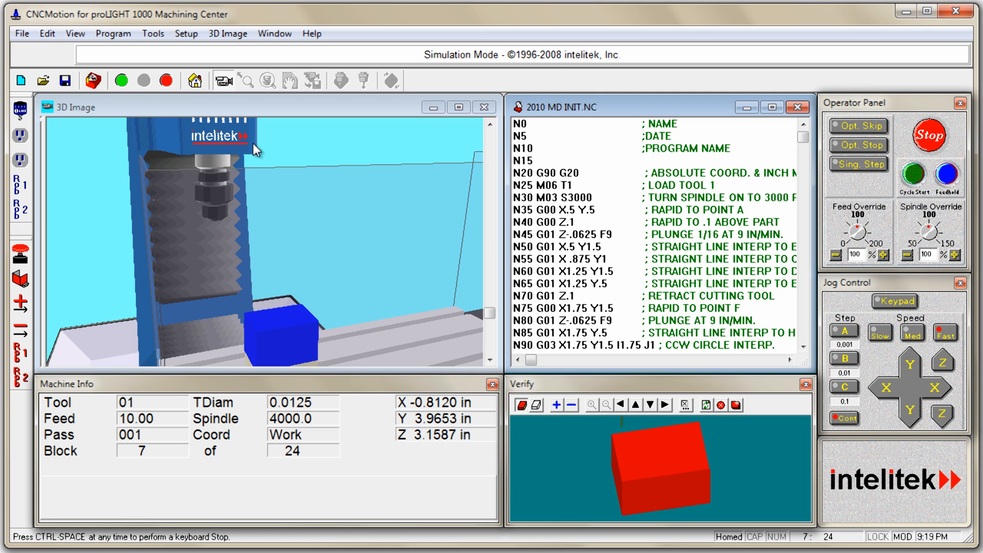
pyautogui.click(90, 82)
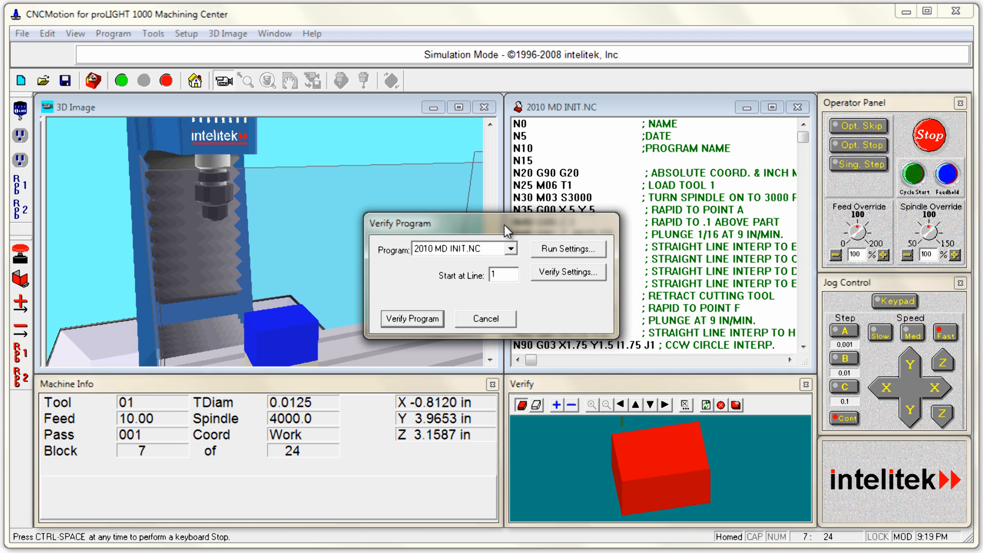
pyautogui.moveTo(505, 225); pyautogui.dragTo(725, 143)
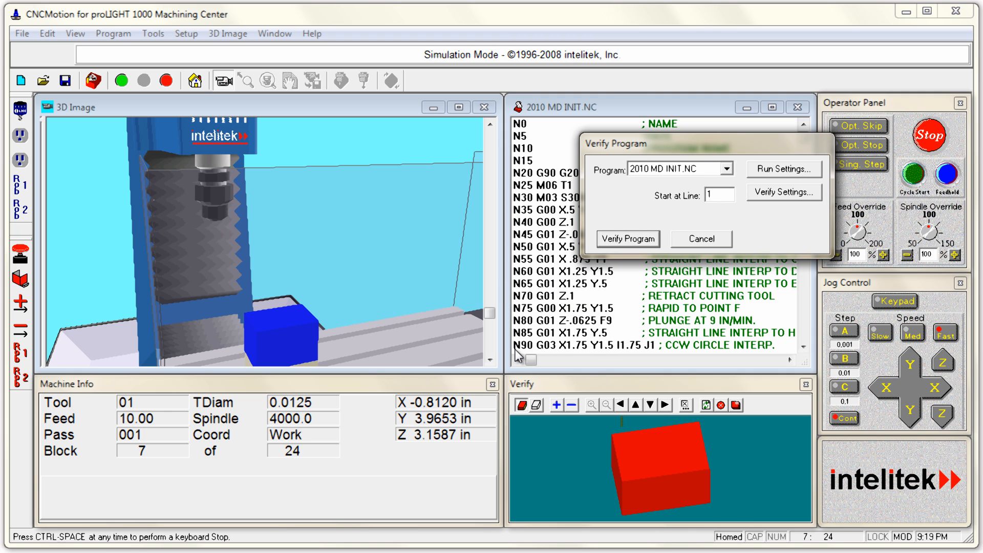
pyautogui.click(704, 238)
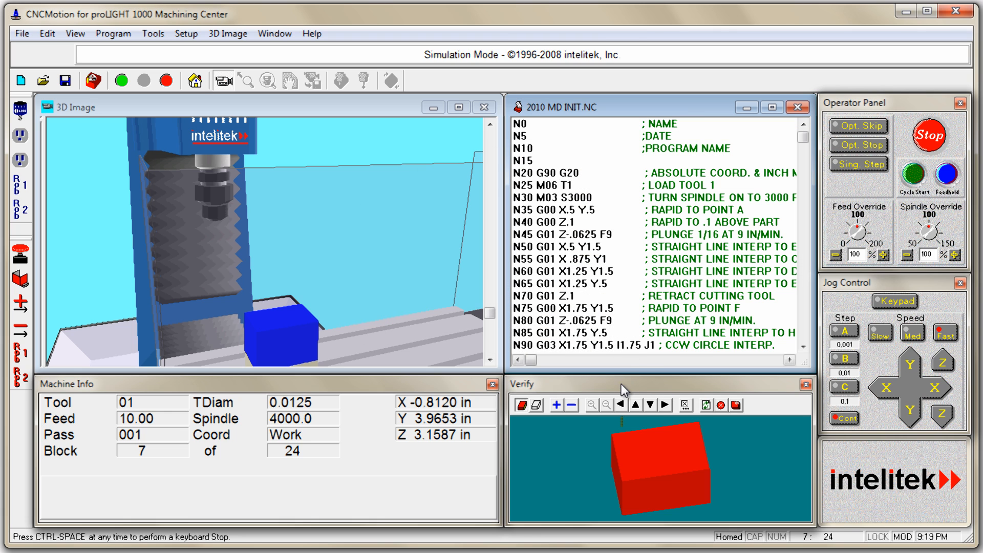
# Move the Verify window over the 3D image and enlarge it to cover the Machine Info area
pyautogui.moveTo(624, 386); pyautogui.dragTo(170, 159)
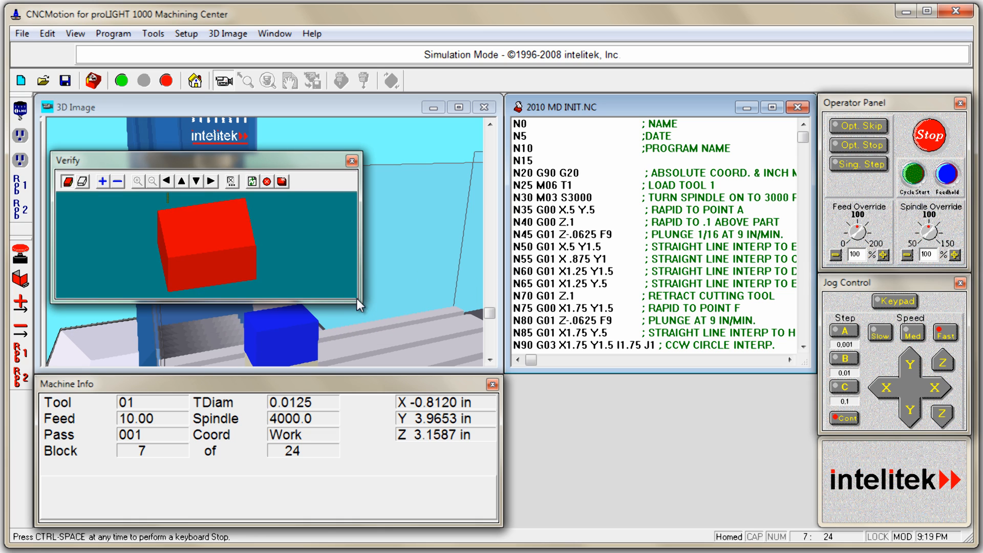
pyautogui.moveTo(357, 299); pyautogui.dragTo(525, 521)
pyautogui.moveTo(360, 166); pyautogui.dragTo(329, 161)
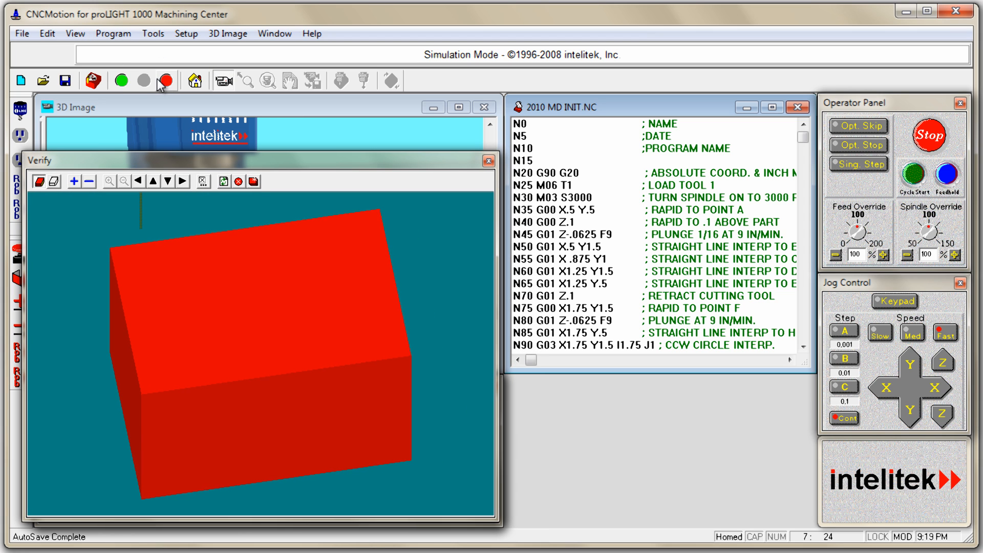
# Verify 2010 MD INIT.NC from line 1, continuing past the Tool 1 change, and dismiss the resulting message
pyautogui.click(94, 81)
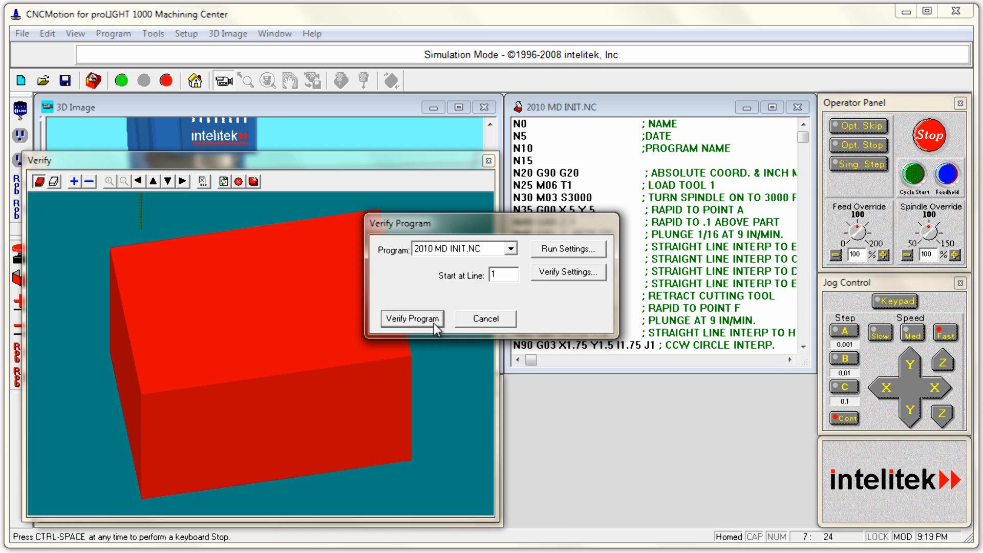
pyautogui.click(413, 319)
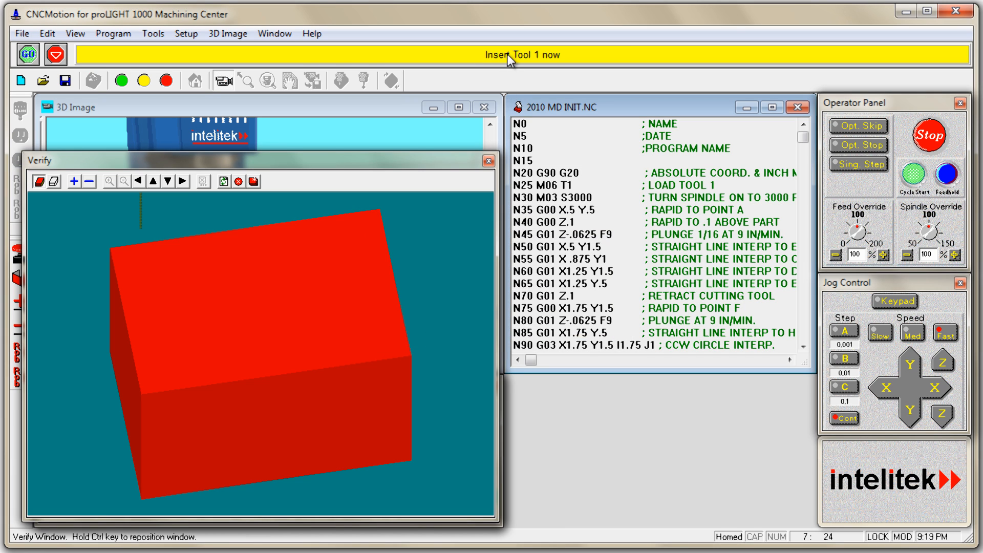
pyautogui.click(29, 54)
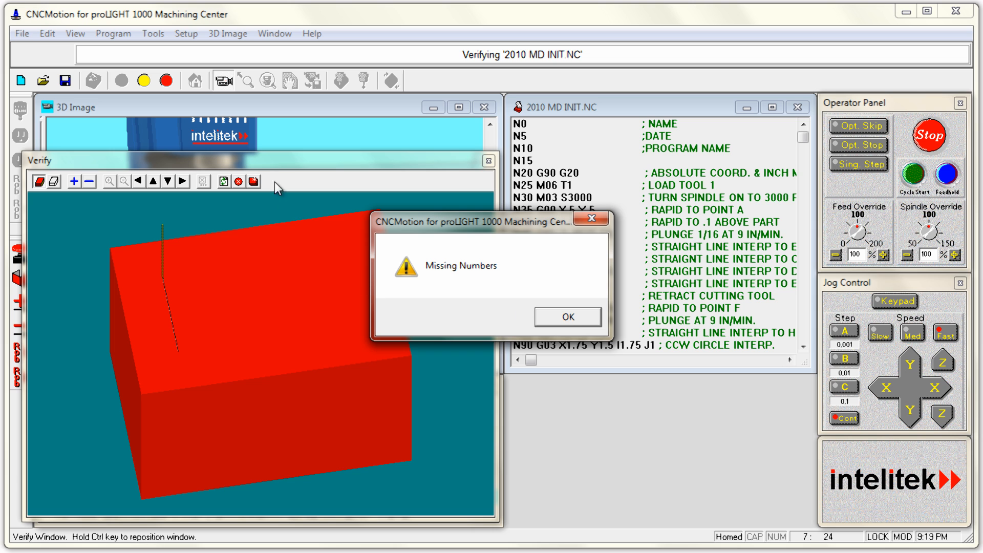
pyautogui.click(568, 317)
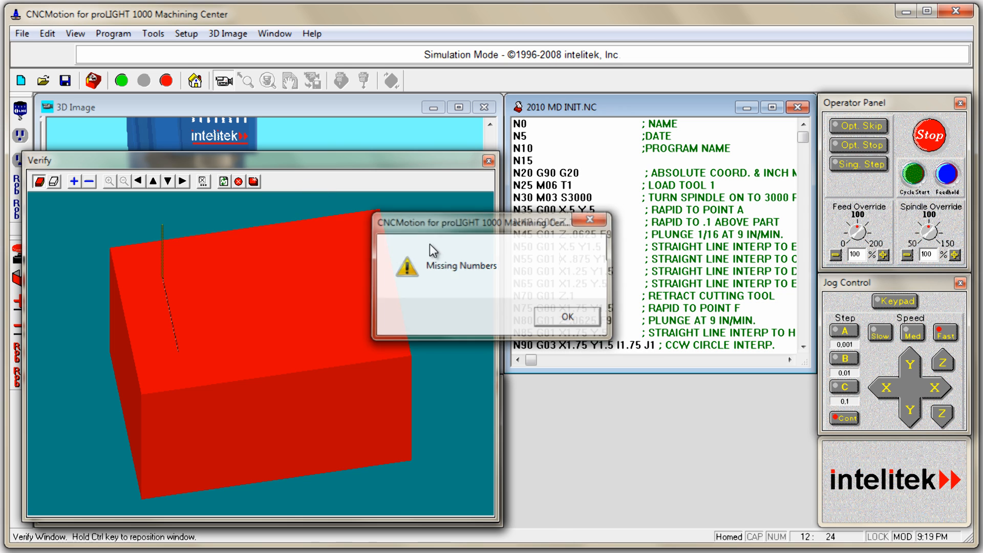
# Uncover the Machine Info area and repeat the verification past the Tool 1 change to trace the faulty block
pyautogui.moveTo(355, 162); pyautogui.dragTo(805, 207)
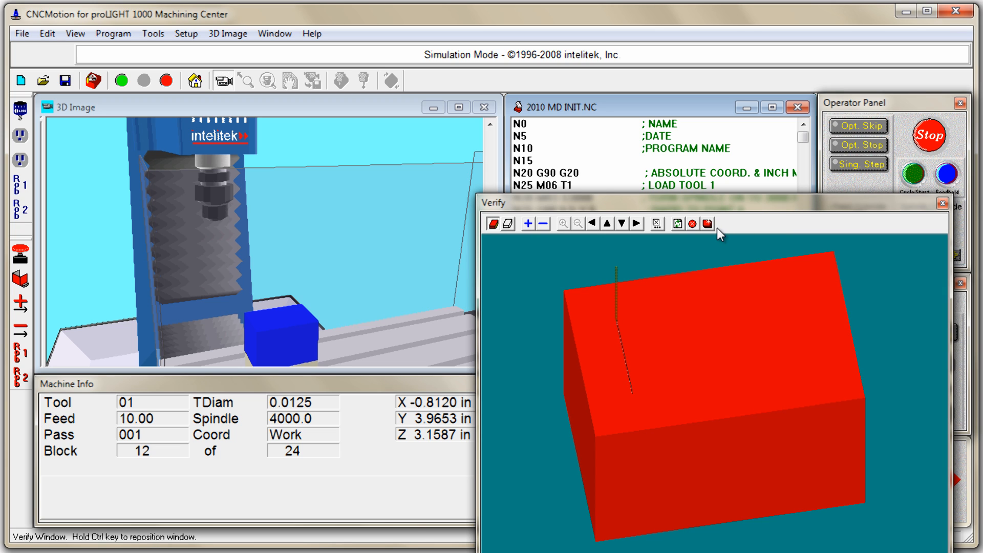
pyautogui.click(88, 76)
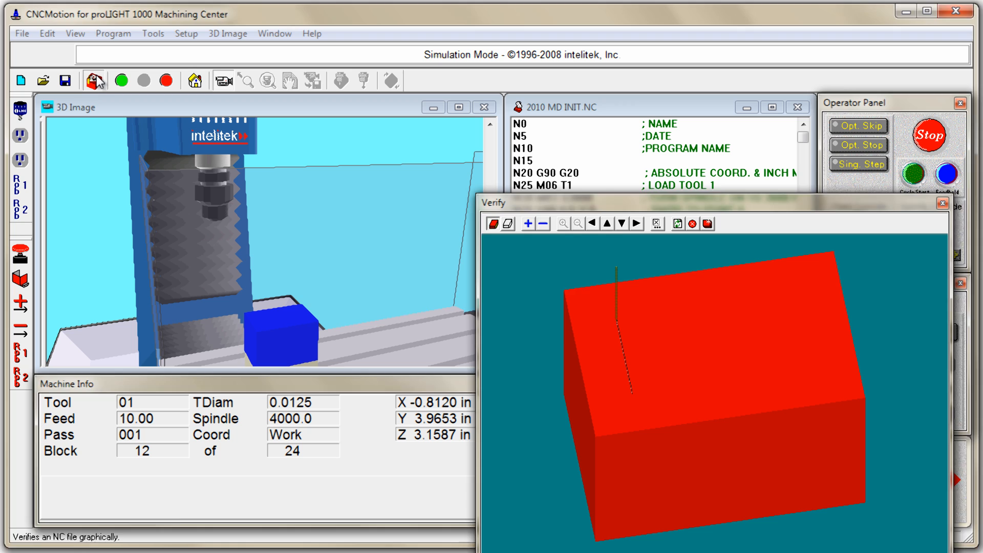
pyautogui.click(413, 318)
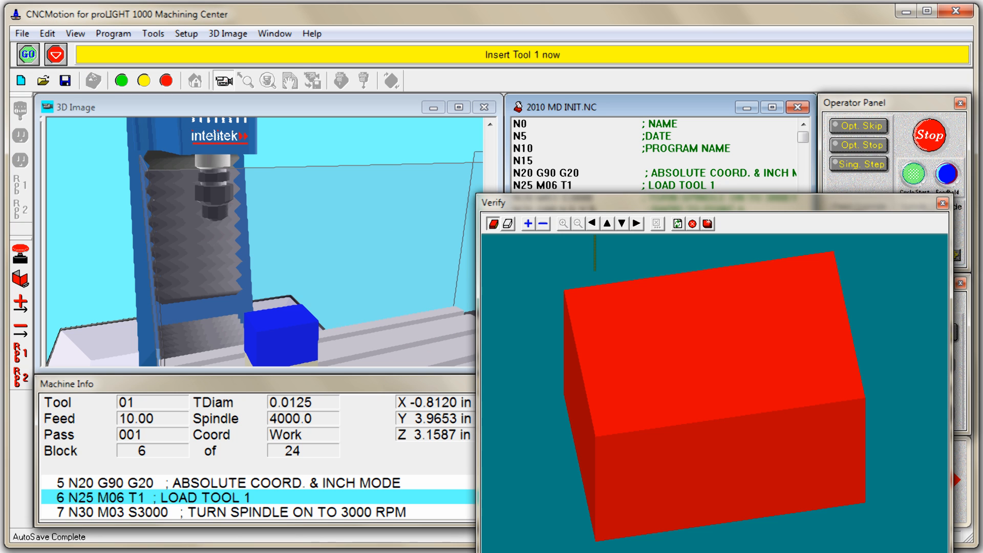
pyautogui.click(34, 51)
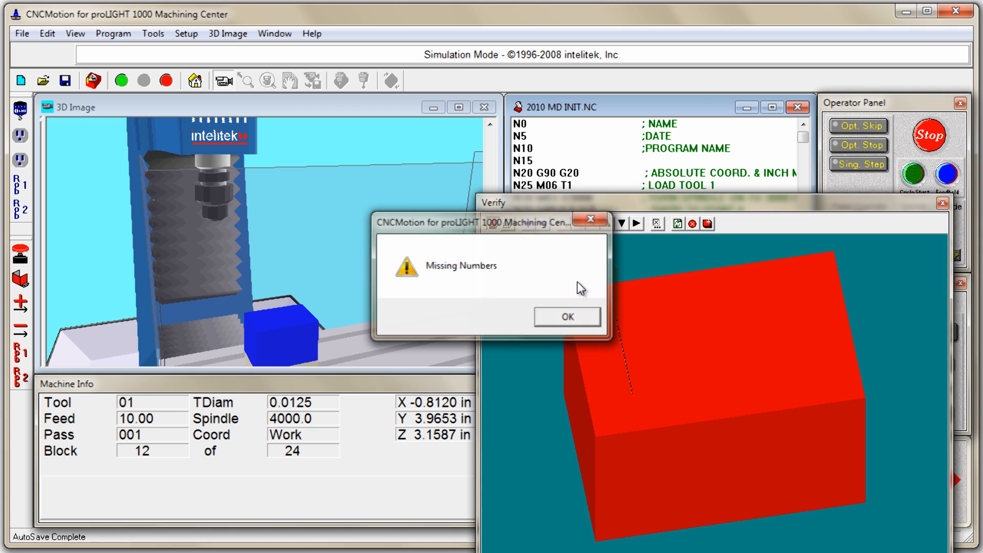
pyautogui.click(566, 317)
# Uncover the program text and remove the space between X and .875 in block N55
pyautogui.moveTo(601, 208); pyautogui.dragTo(522, 421)
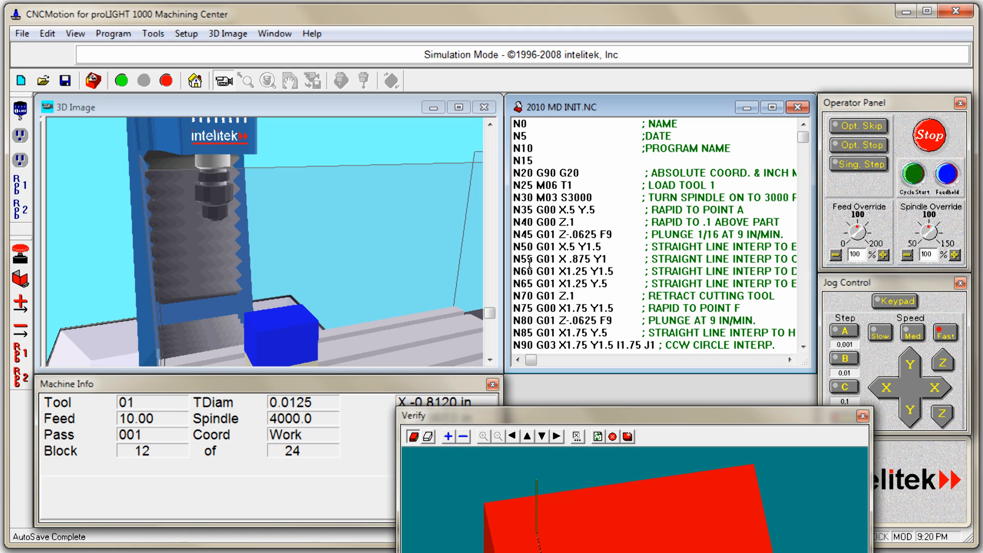
pyautogui.moveTo(536, 260); pyautogui.dragTo(610, 260)
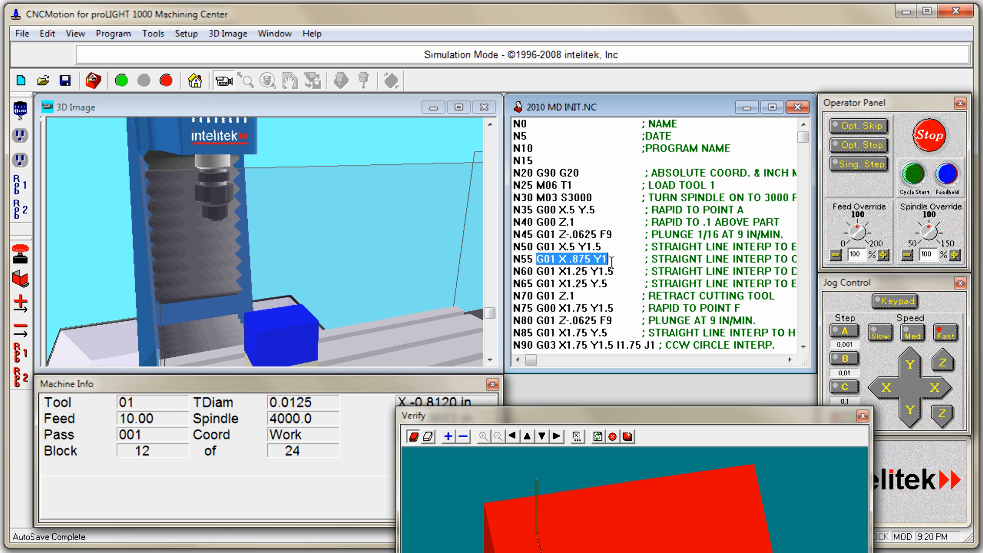
pyautogui.click(569, 260)
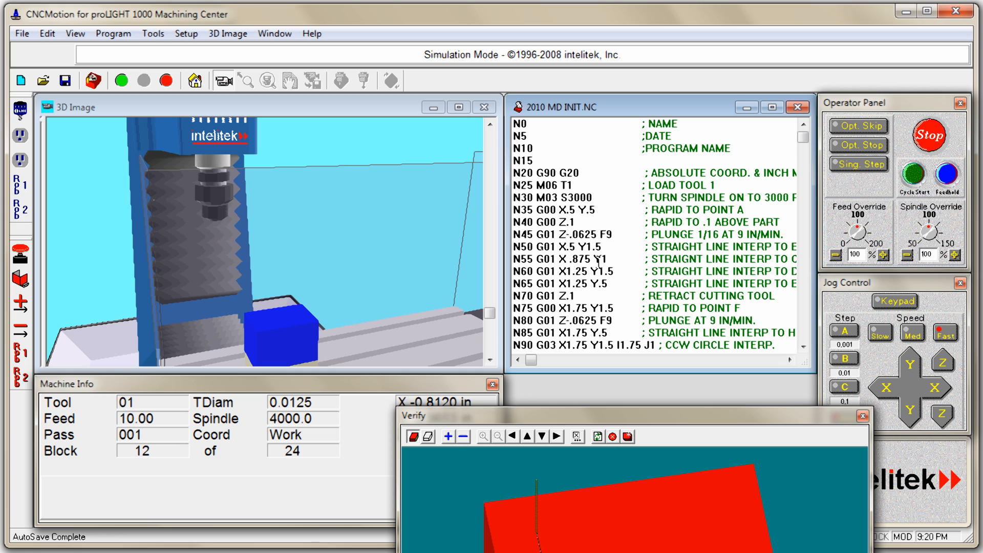
pyautogui.press('BackSpace')
# Verify the corrected program from line 1 past the Tool 1 change, and uncover Machine Info to examine block N90
pyautogui.moveTo(624, 414); pyautogui.dragTo(443, 167)
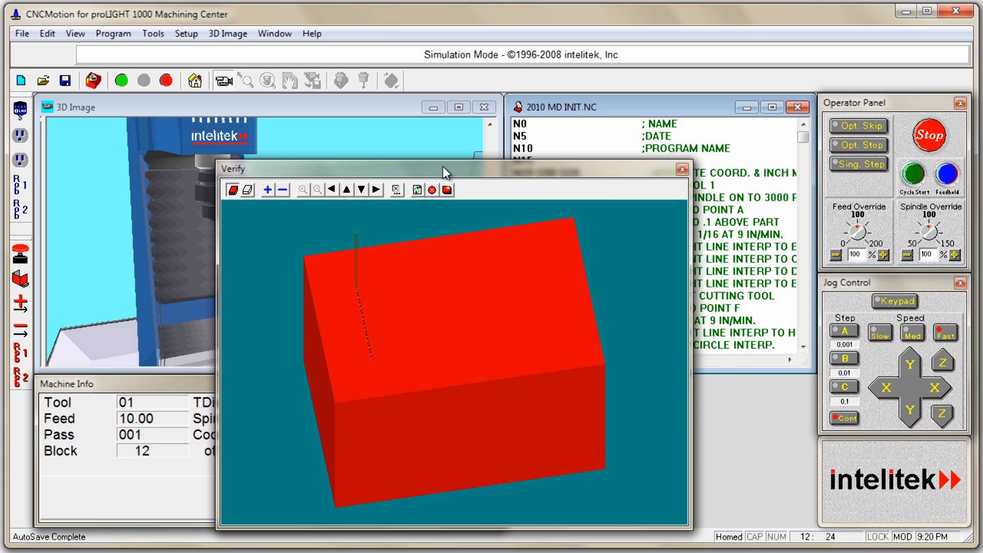
pyautogui.click(93, 81)
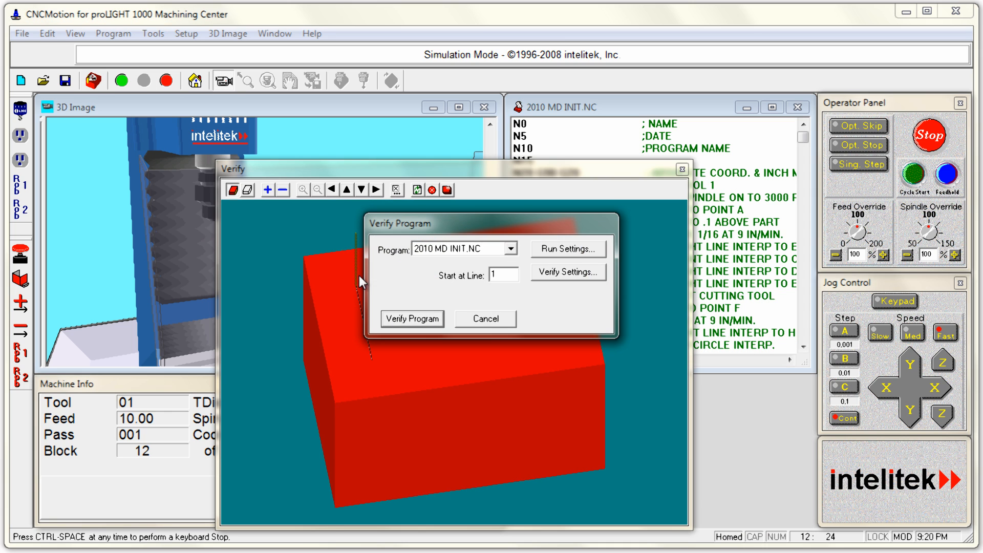
pyautogui.click(428, 318)
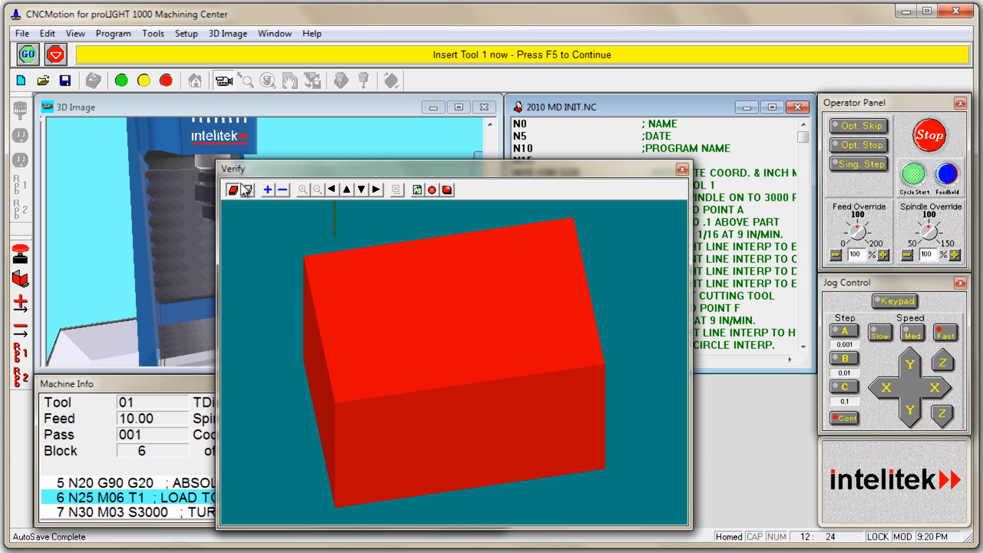
pyautogui.click(28, 55)
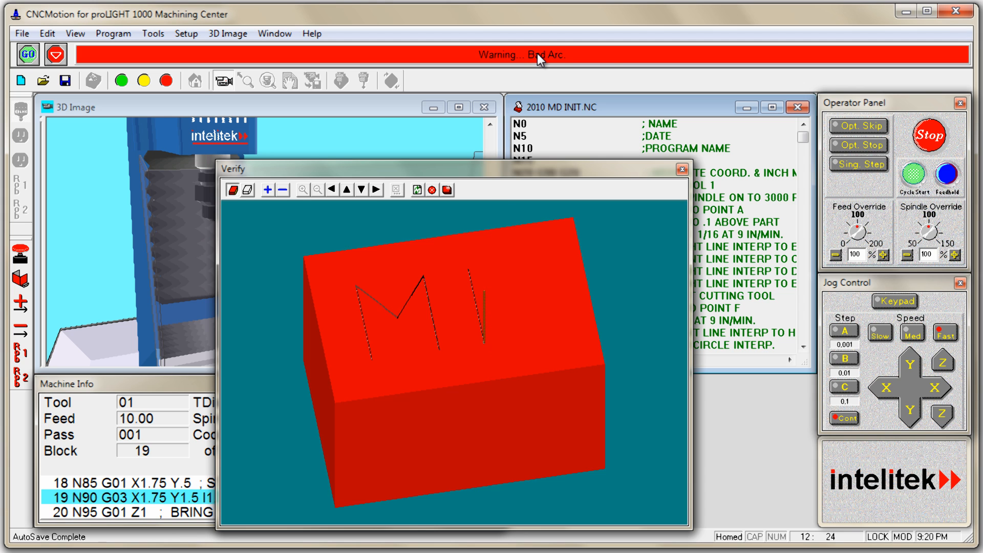
pyautogui.moveTo(491, 168); pyautogui.dragTo(740, 173)
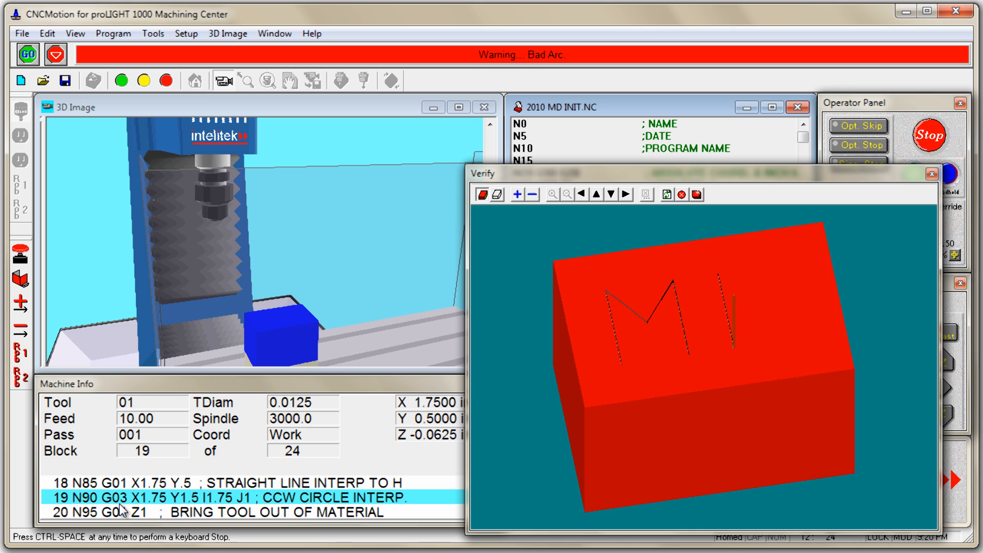
pyautogui.click(250, 500)
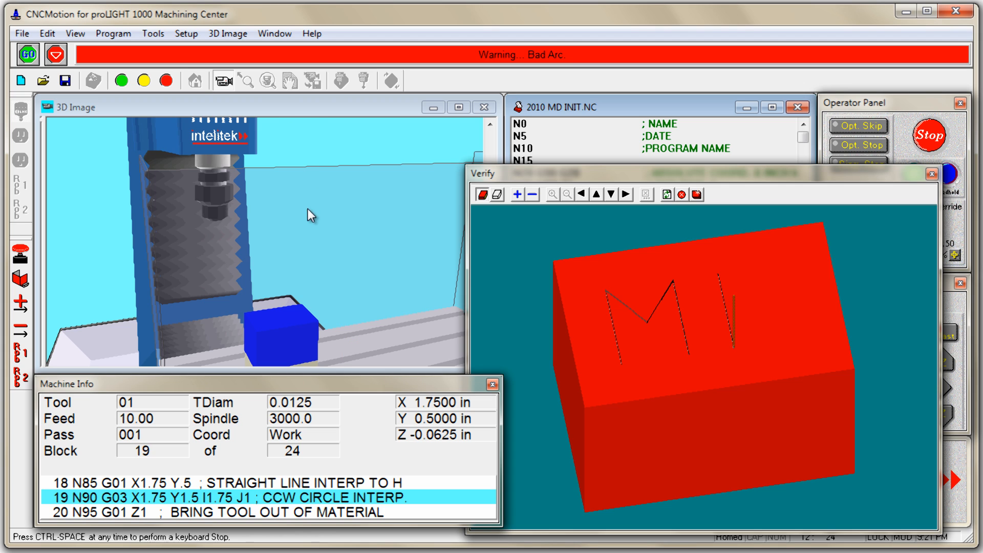
# Turn off Arc Centers Incremental in the run settings
pyautogui.click(184, 32)
pyautogui.click(220, 170)
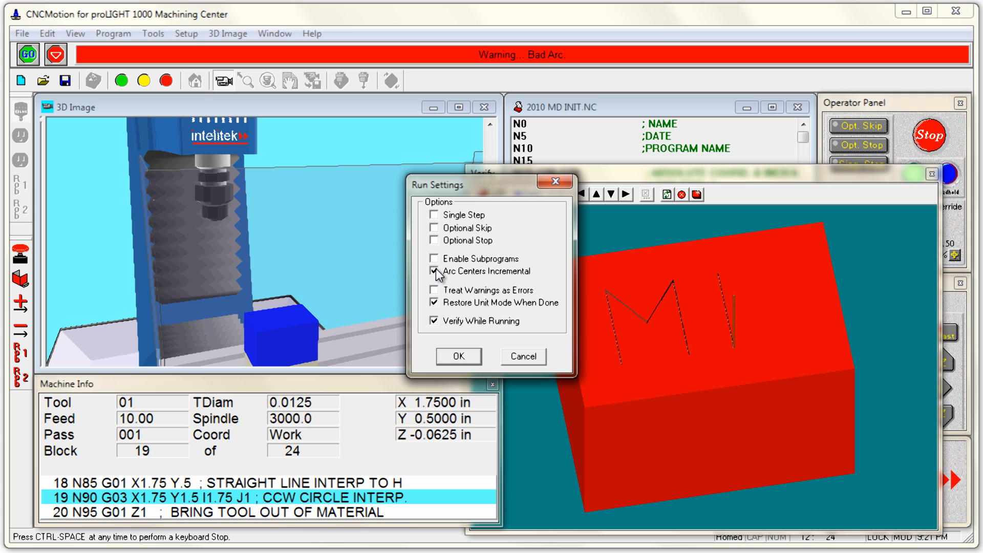
pyautogui.click(434, 272)
pyautogui.click(461, 355)
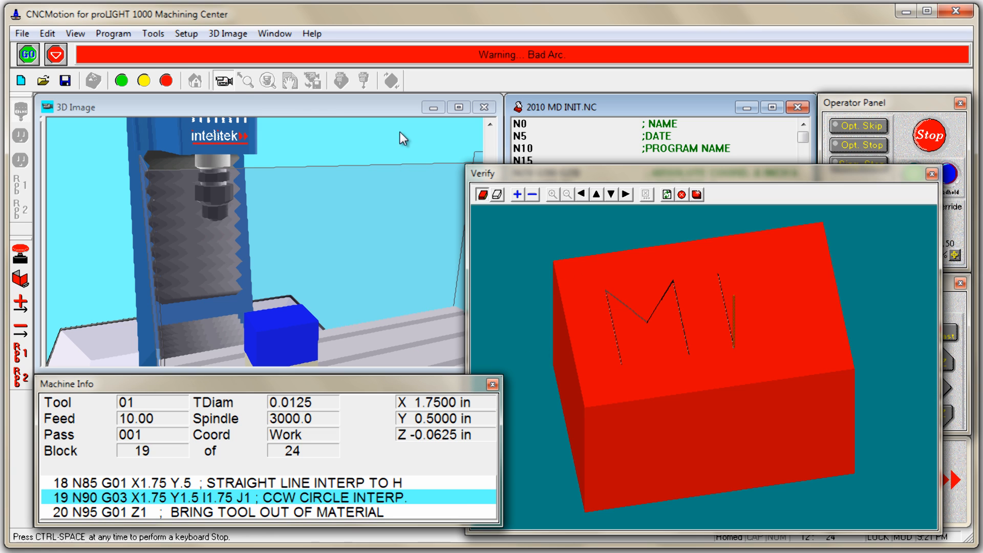
# Continue the paused verification through to the program end and dismiss the stop message after viewing the cut part
pyautogui.click(29, 55)
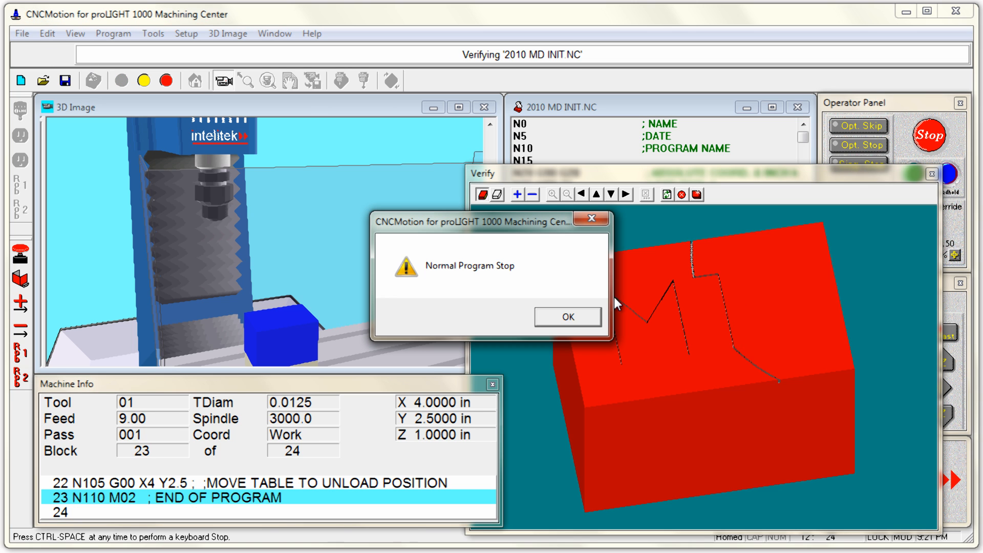
pyautogui.moveTo(504, 218); pyautogui.dragTo(301, 185)
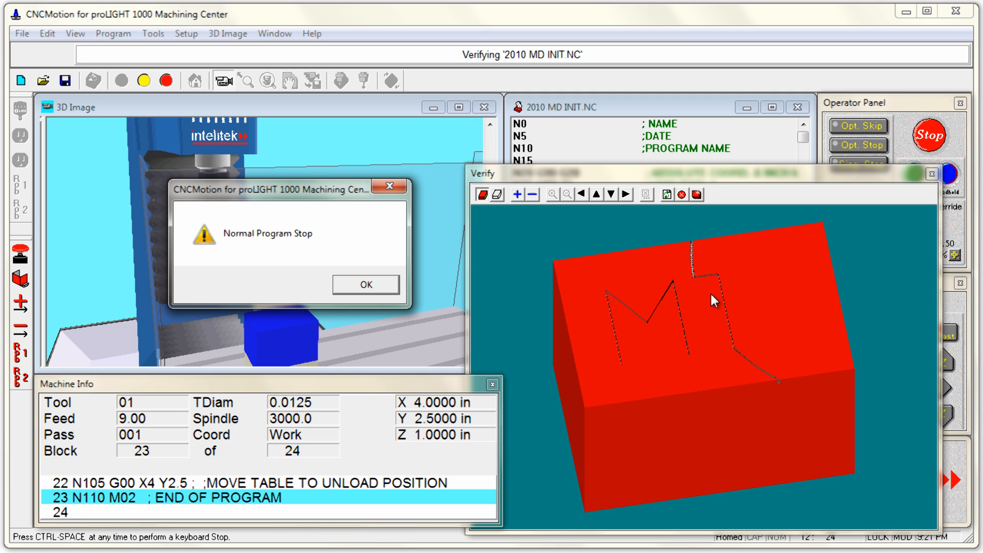
pyautogui.click(391, 289)
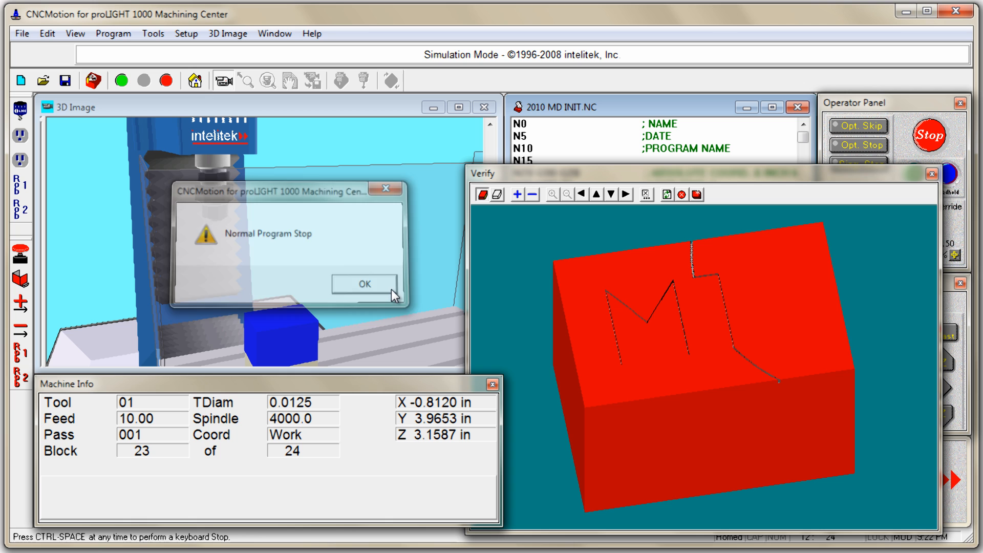
# Restore the window arrangement to the Run And Edit Screen layout
pyautogui.moveTo(597, 172); pyautogui.dragTo(512, 341)
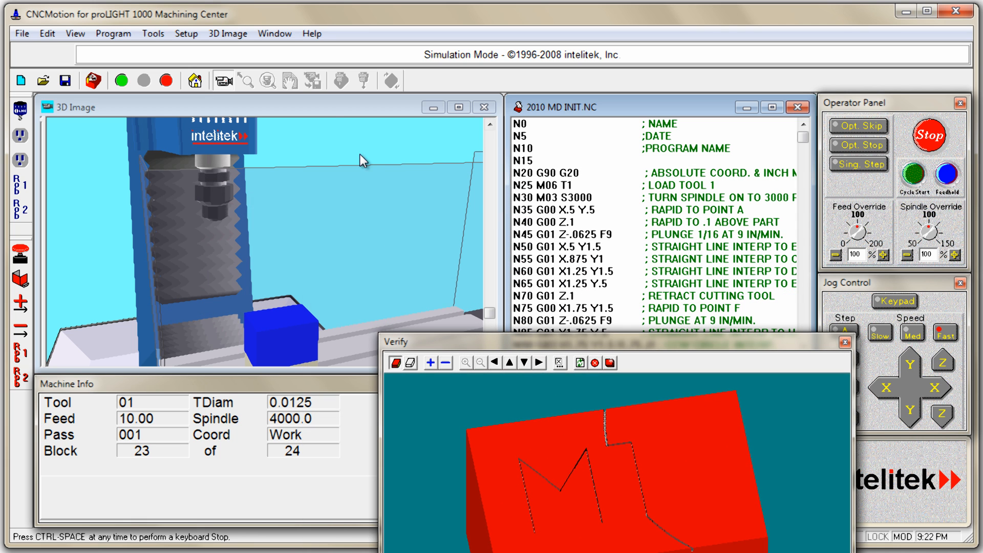
pyautogui.click(281, 35)
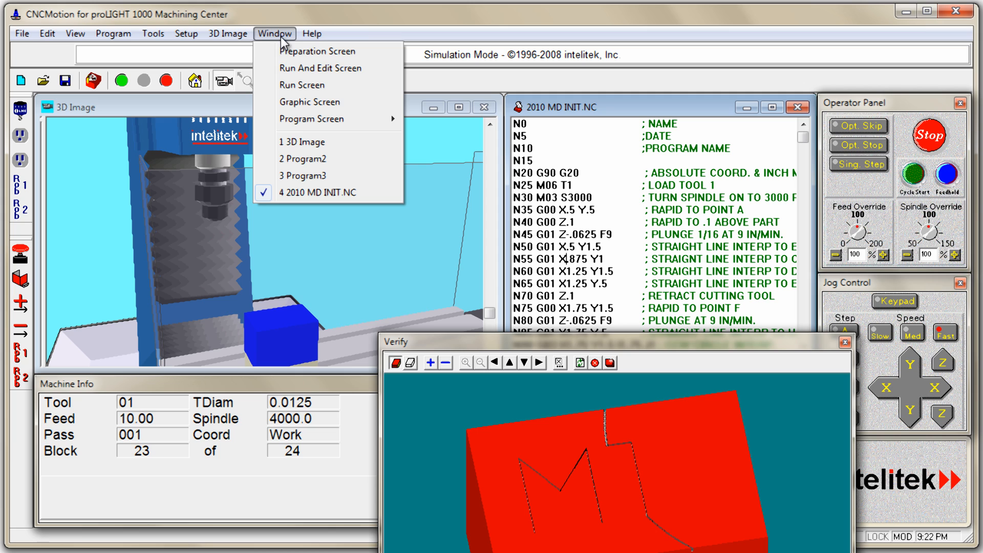
pyautogui.click(293, 69)
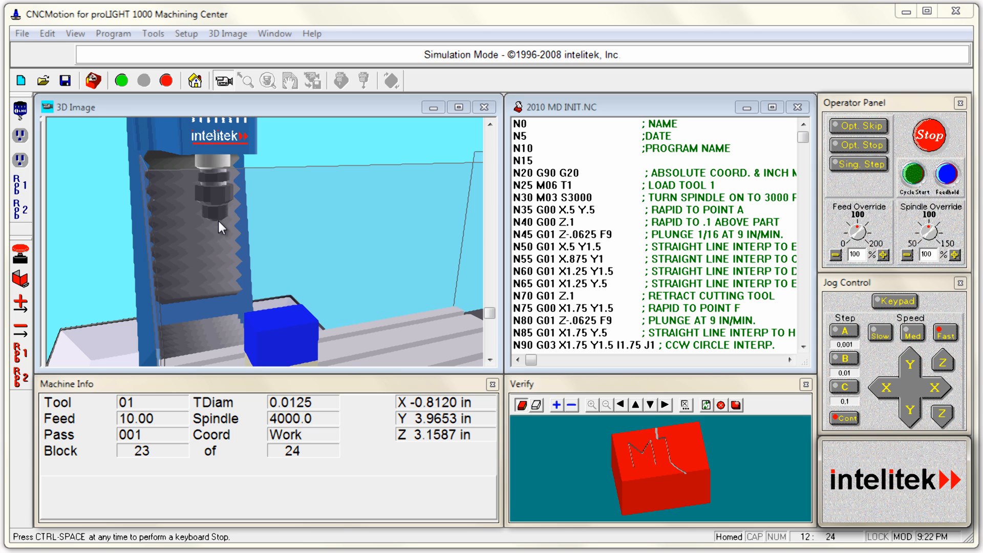
# Change the tool in block N25 to T3 and check the Tool 03 definition in the tool library
pyautogui.click(568, 185)
pyautogui.write('3')
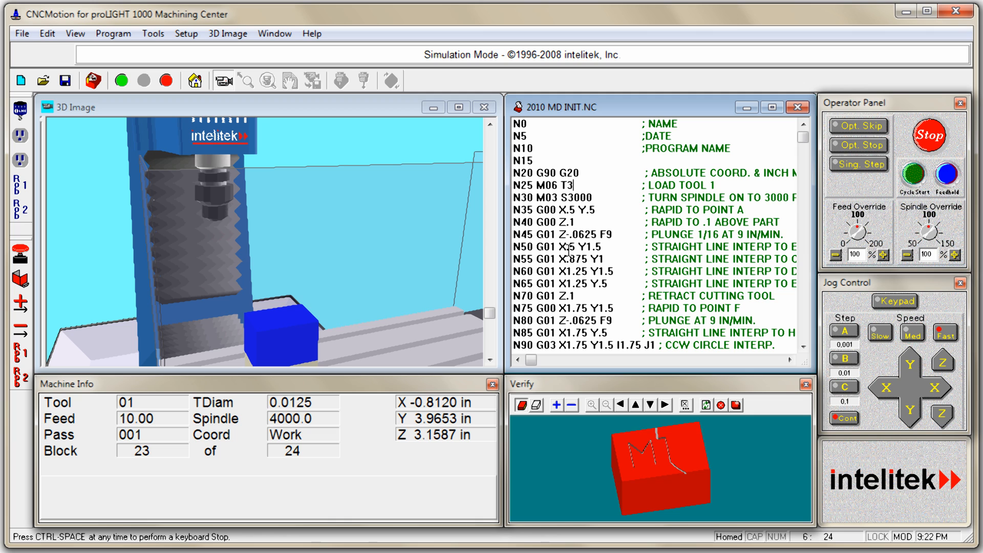
pyautogui.click(153, 34)
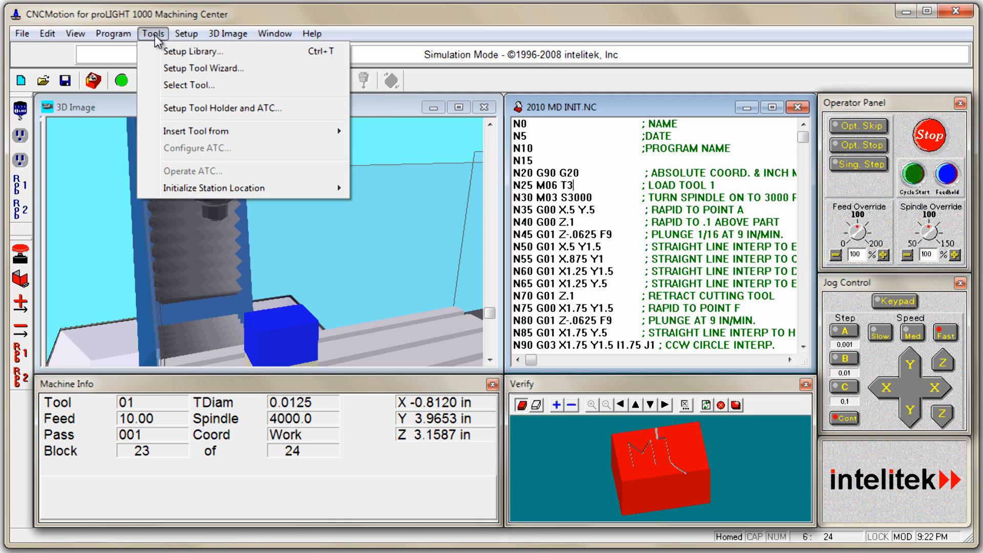
pyautogui.click(187, 53)
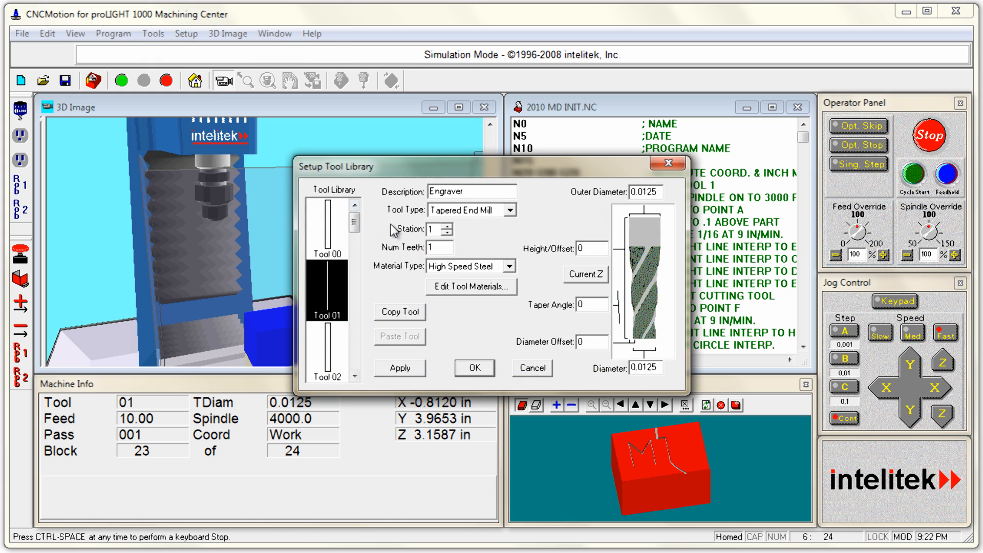
pyautogui.click(354, 376)
pyautogui.click(355, 376)
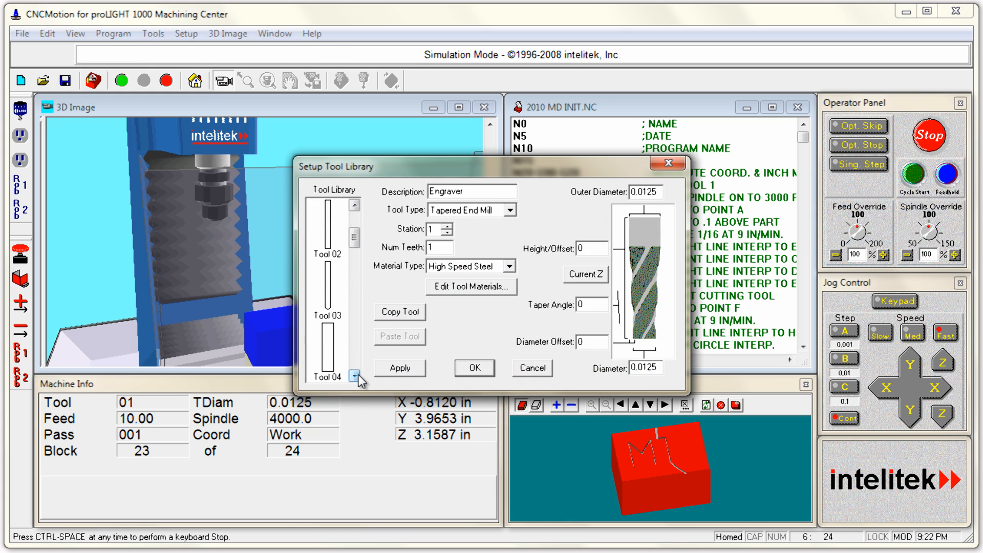
pyautogui.click(332, 300)
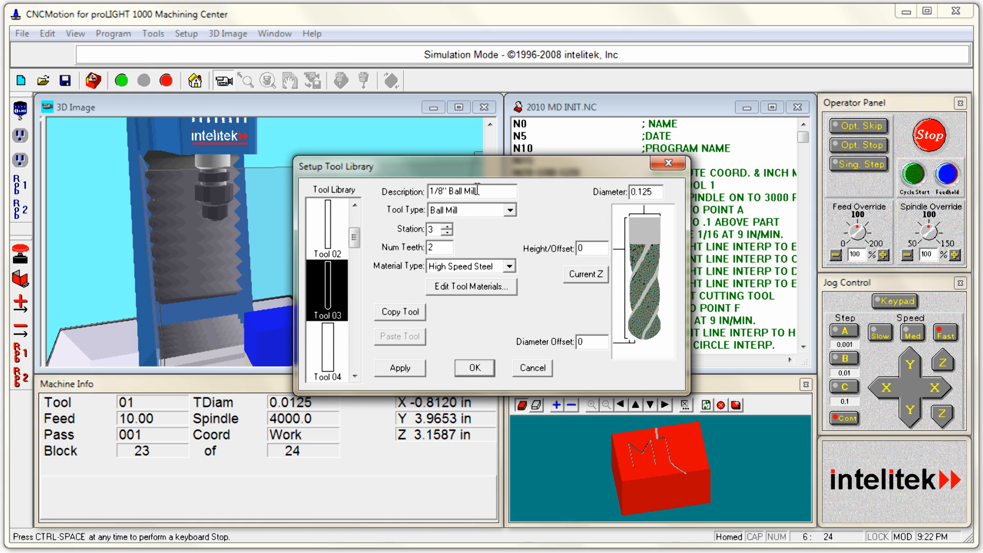
pyautogui.click(474, 368)
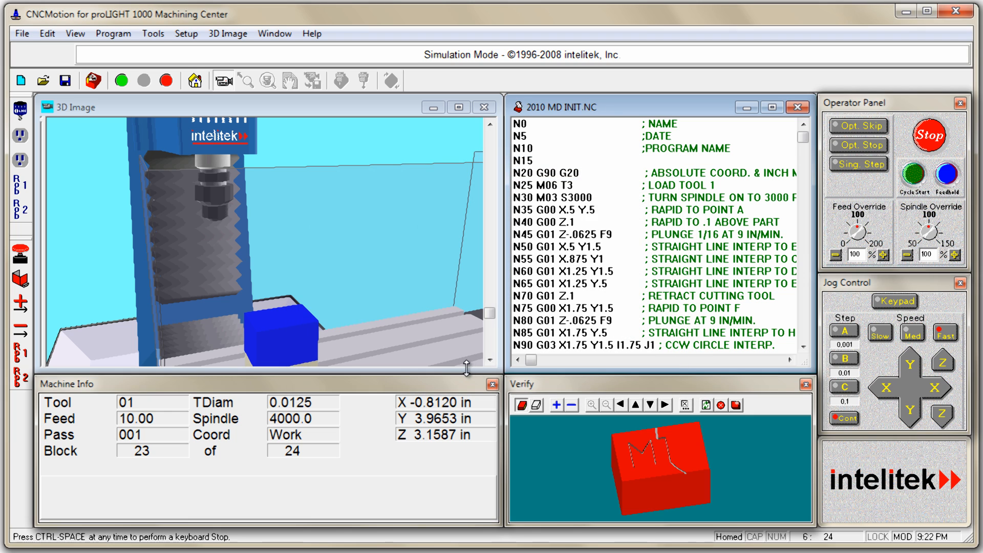
# Verify the program from line 1 past the Tool 3 change, and move the Verify window over the 3D image
pyautogui.click(94, 81)
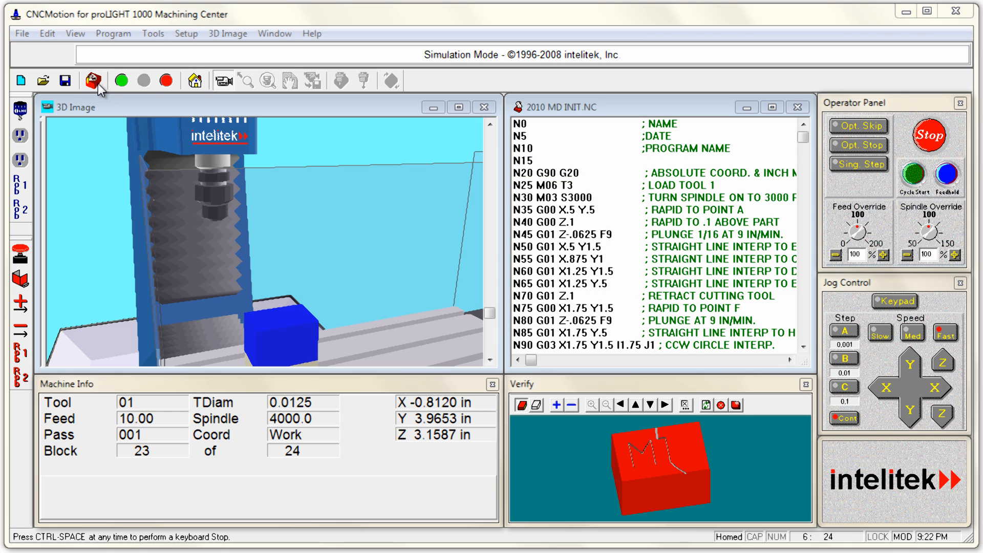
pyautogui.click(429, 320)
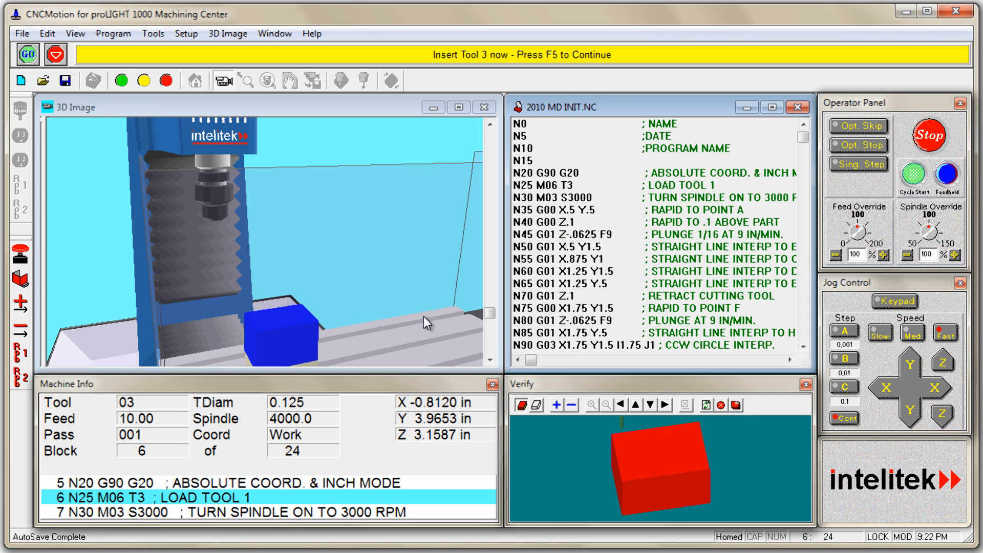
pyautogui.click(29, 54)
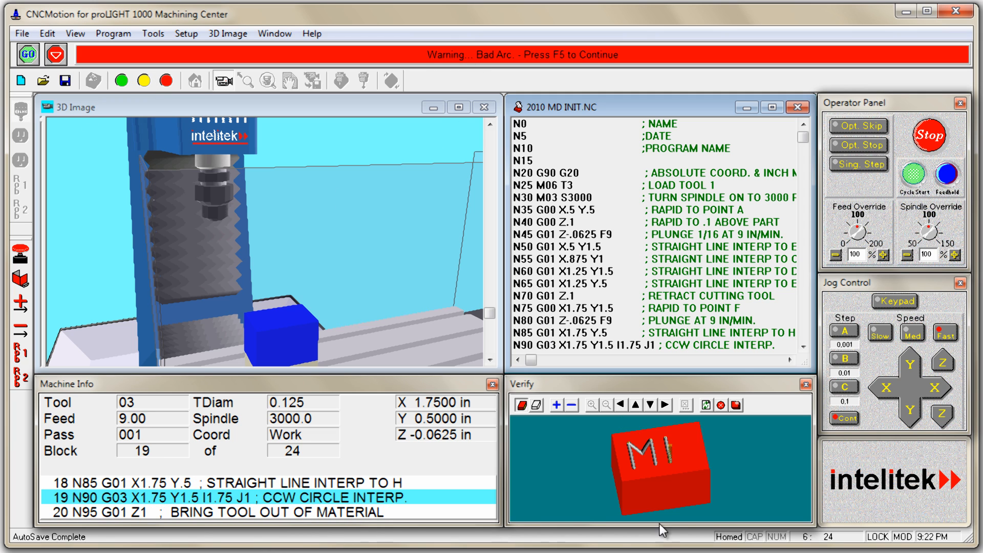
pyautogui.moveTo(648, 384); pyautogui.dragTo(296, 153)
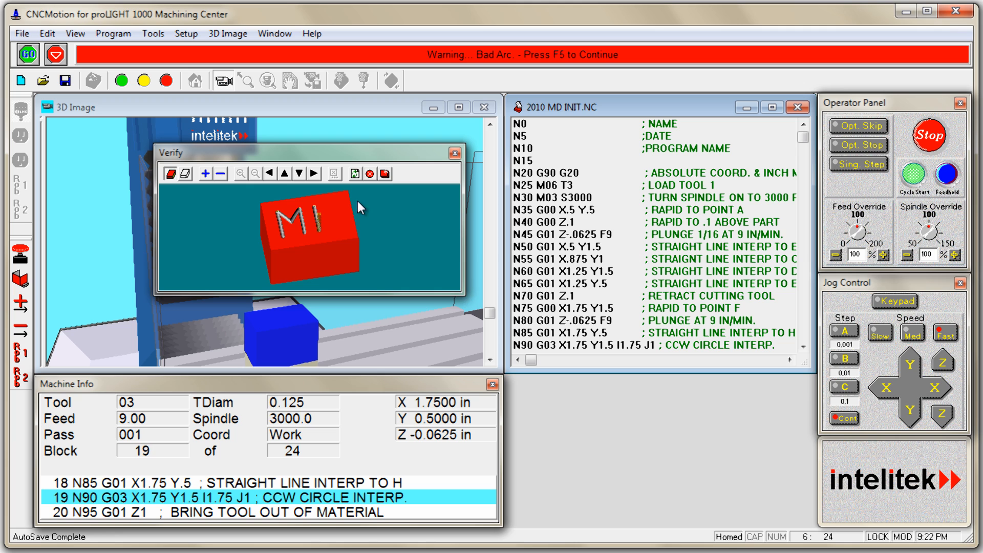
# Enlarge the Verify window to inspect the unfinished lettering on the part, and restore the Run And Edit Screen layout
pyautogui.moveTo(463, 294); pyautogui.dragTo(679, 523)
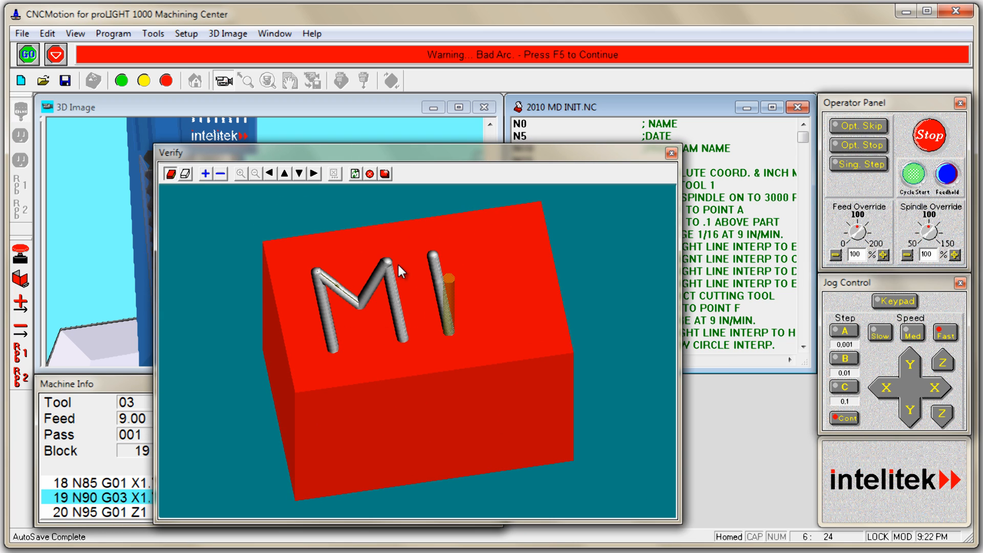
pyautogui.click(275, 35)
pyautogui.click(302, 68)
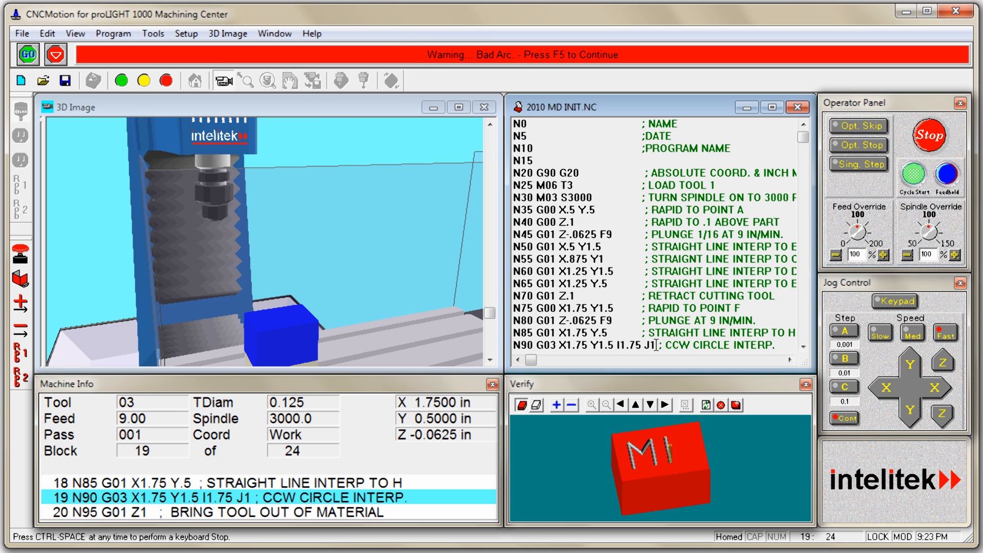
# Examine the X, Y, I and J arc coordinates in block N90 and compare them with the straight move in block N50
pyautogui.moveTo(656, 345); pyautogui.dragTo(560, 345)
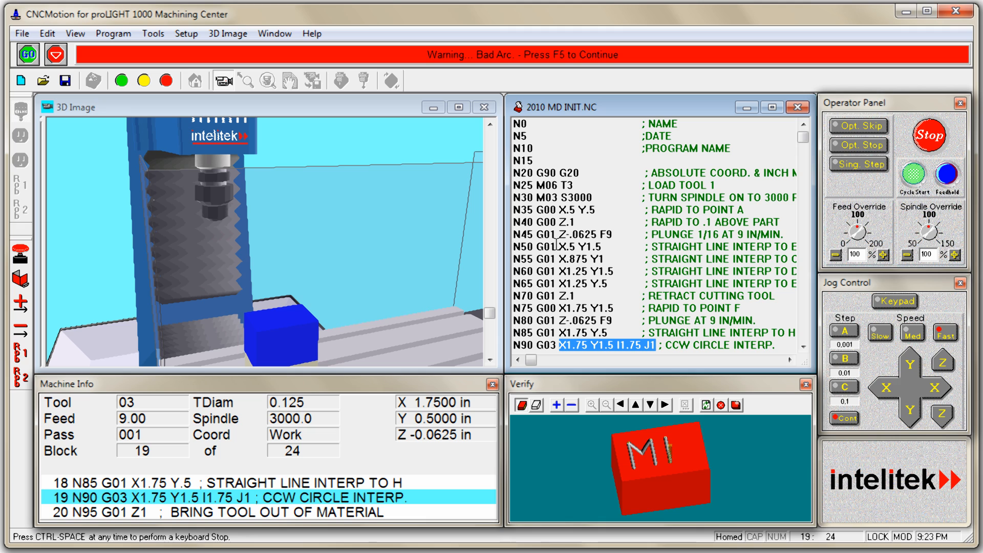
pyautogui.click(564, 246)
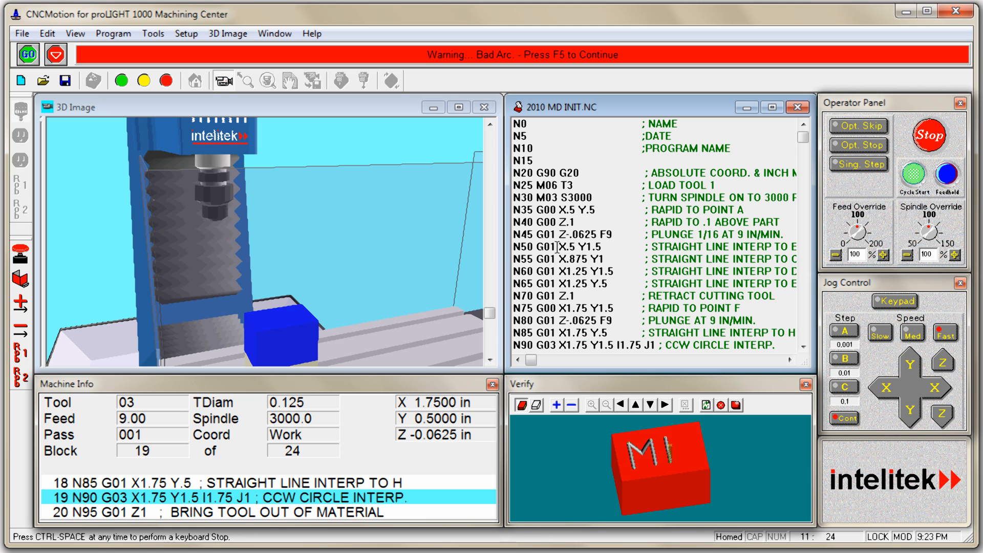
pyautogui.moveTo(558, 246); pyautogui.dragTo(572, 247)
pyautogui.click(547, 247)
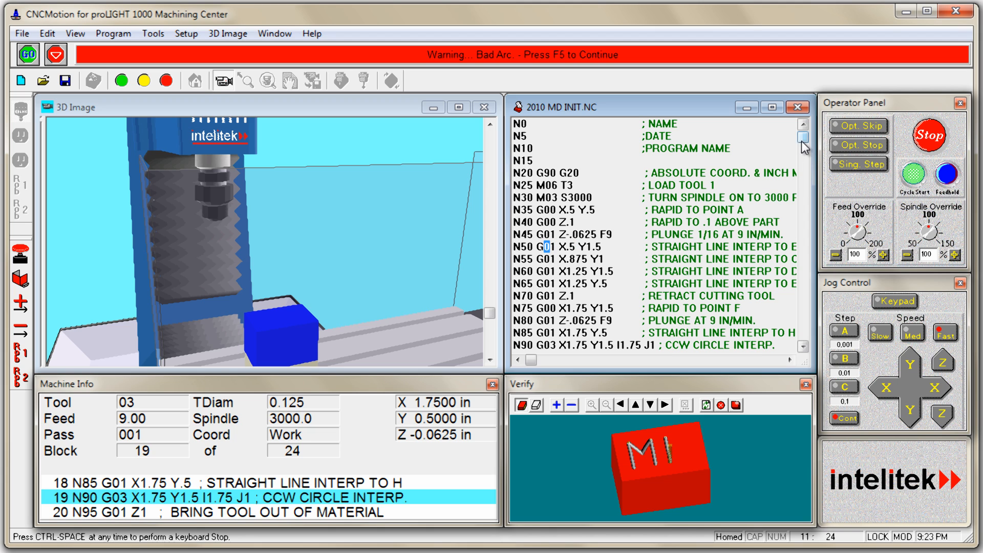
pyautogui.moveTo(803, 143); pyautogui.dragTo(802, 205)
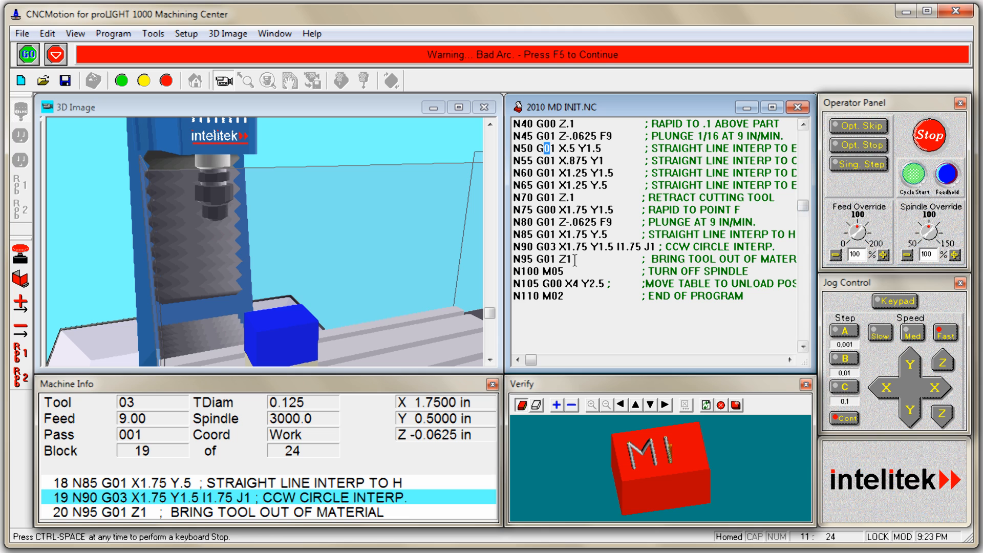
pyautogui.moveTo(566, 247); pyautogui.dragTo(661, 246)
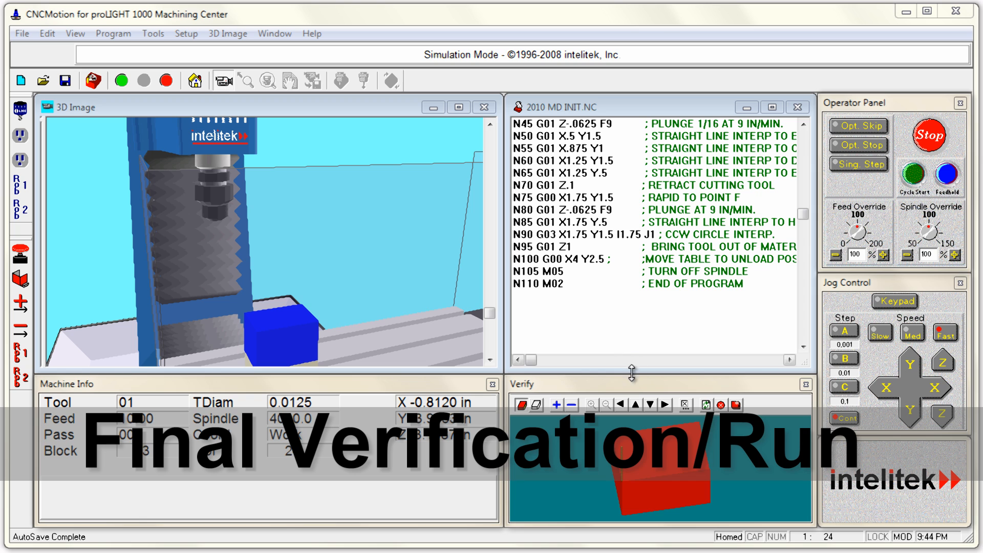
# Enlarge the Verify window over the 3D image and verify 2010 MD INIT.NC from line 1 through the Tool 3 change to the program end
pyautogui.moveTo(635, 392); pyautogui.dragTo(164, 103)
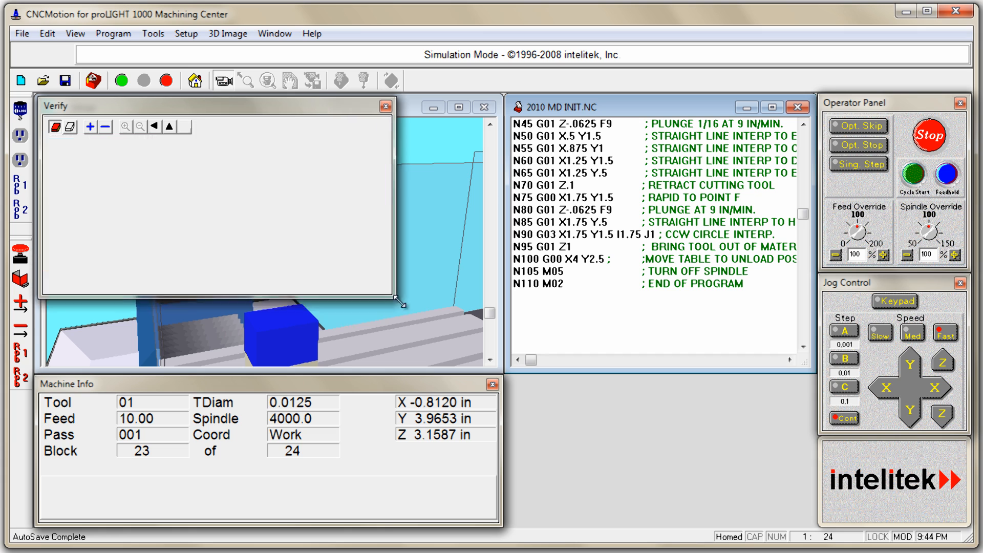
pyautogui.moveTo(348, 249); pyautogui.dragTo(492, 366)
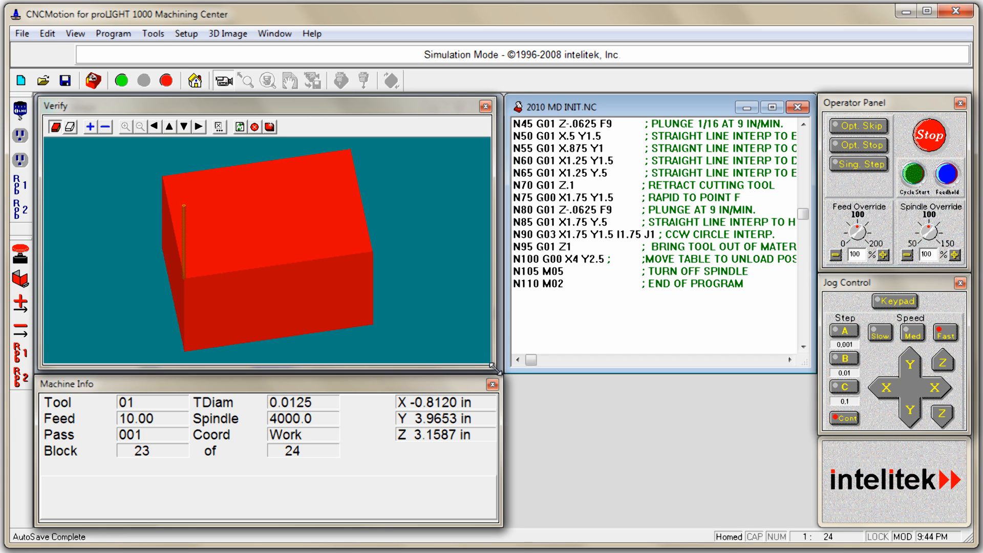
pyautogui.click(93, 81)
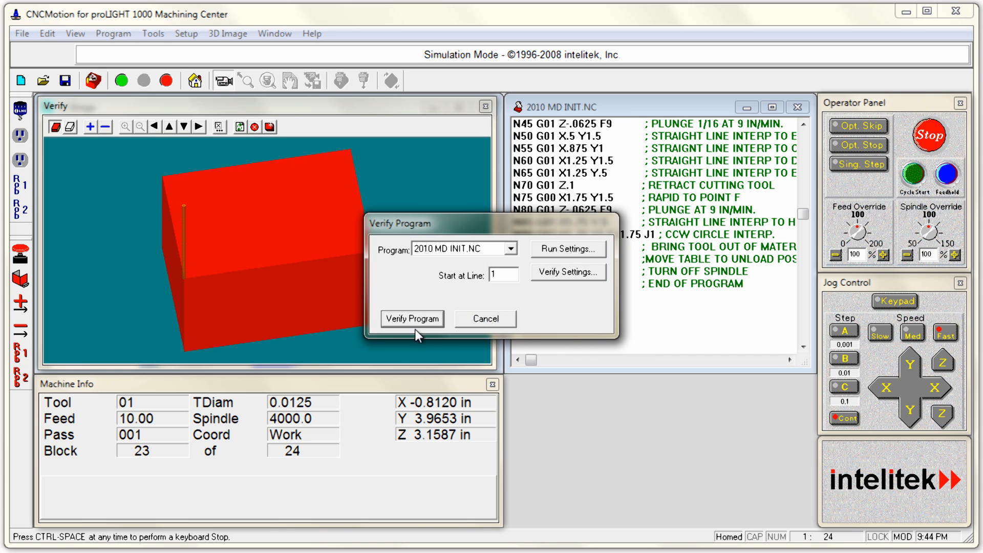
pyautogui.click(430, 321)
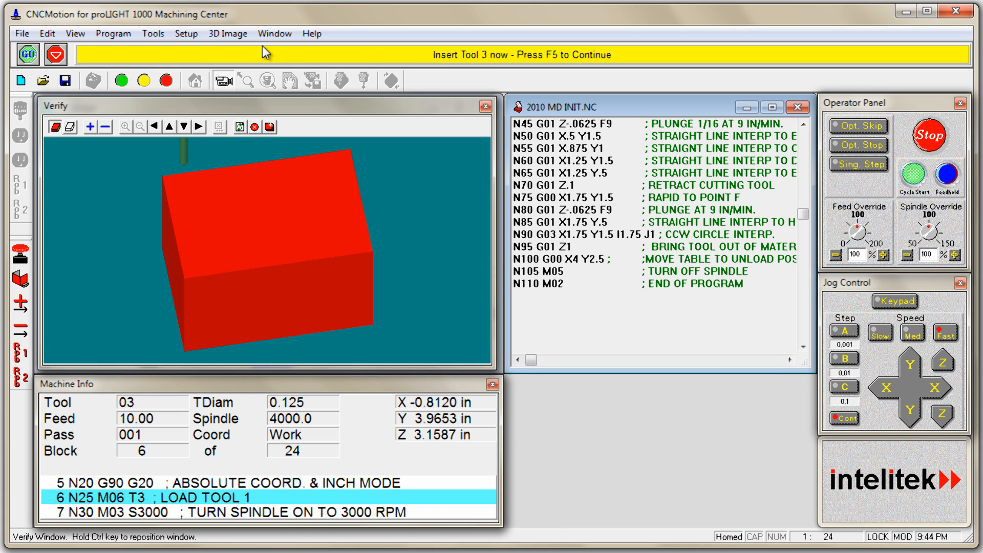
pyautogui.click(39, 56)
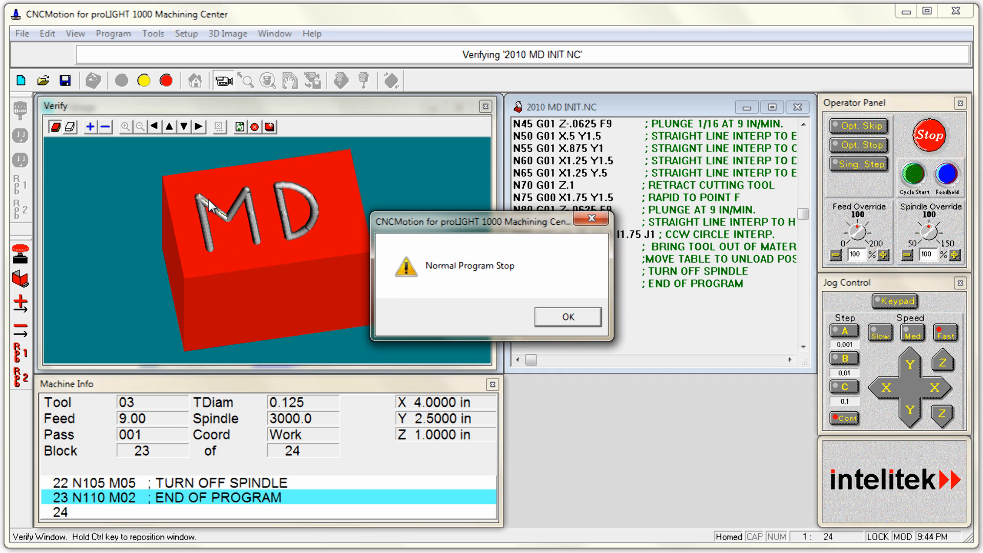
pyautogui.click(586, 317)
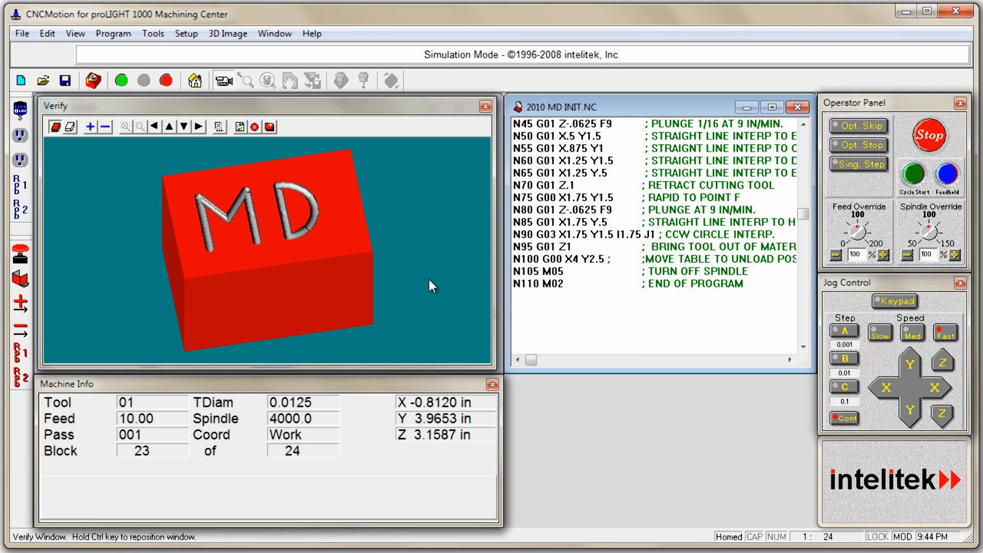
# Estimate the program's runtime, move the result message clear of the part view, and dismiss it
pyautogui.click(109, 35)
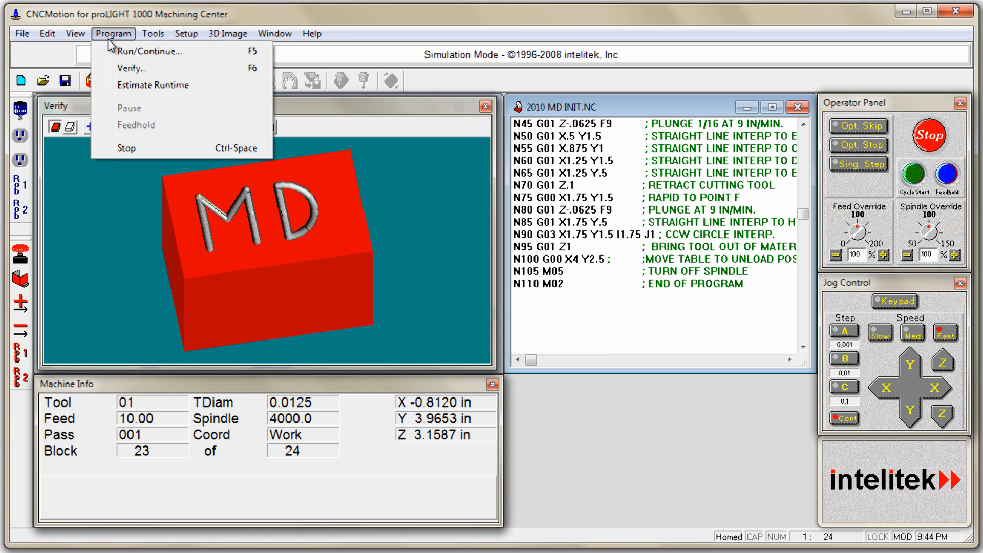
pyautogui.click(126, 85)
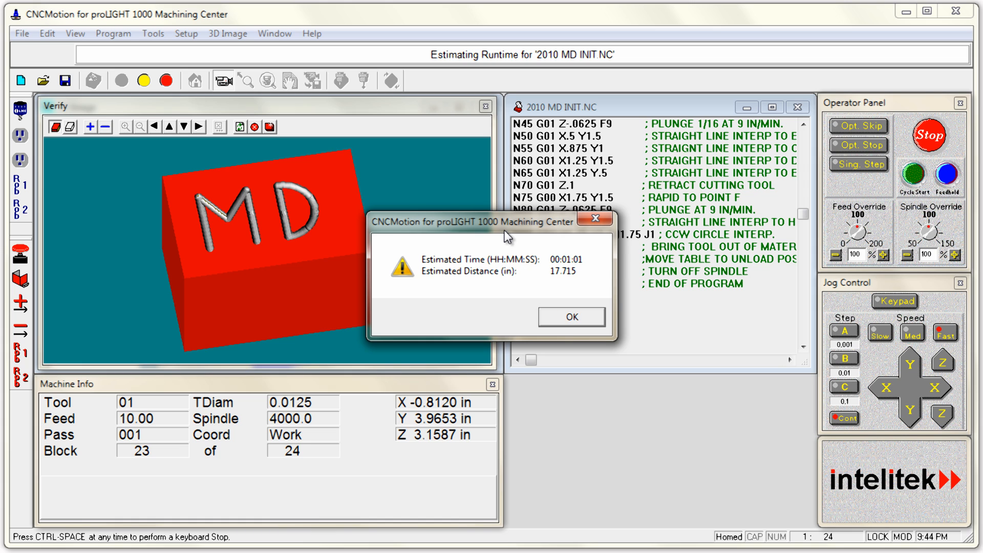
pyautogui.moveTo(507, 237); pyautogui.dragTo(470, 331)
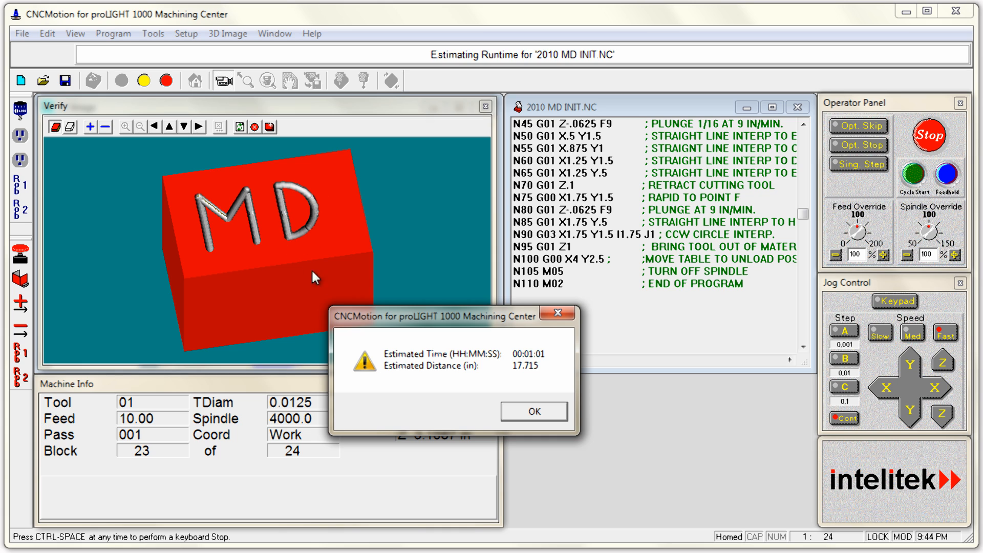
pyautogui.click(518, 411)
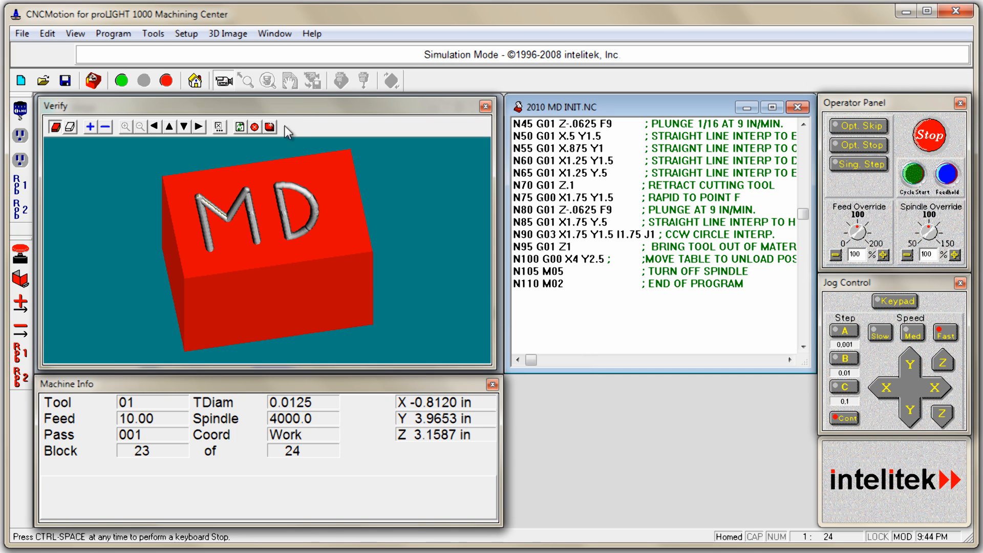
# Move the Verify window off the 3D image and reset the windows to the Run And Edit Screen layout
pyautogui.moveTo(286, 109); pyautogui.dragTo(536, 204)
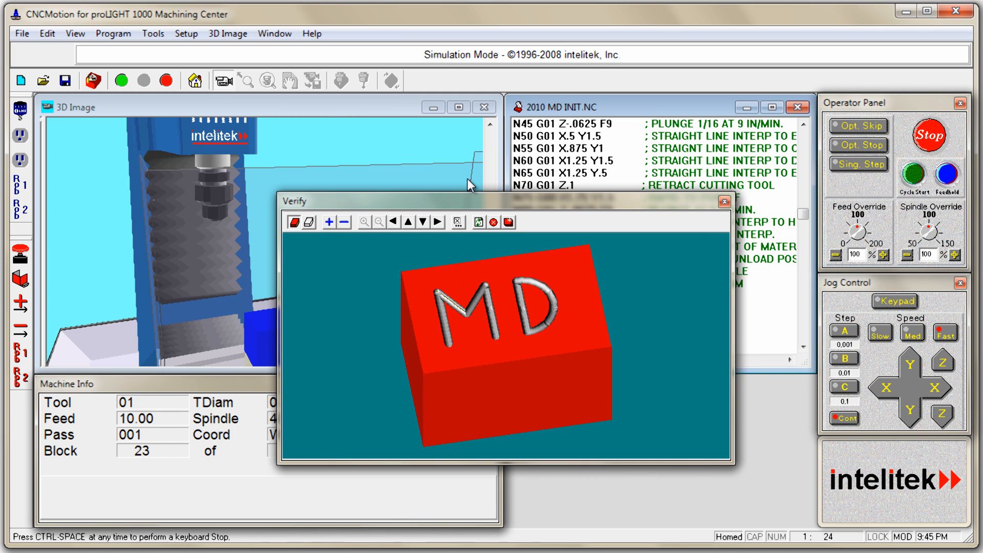
pyautogui.click(267, 34)
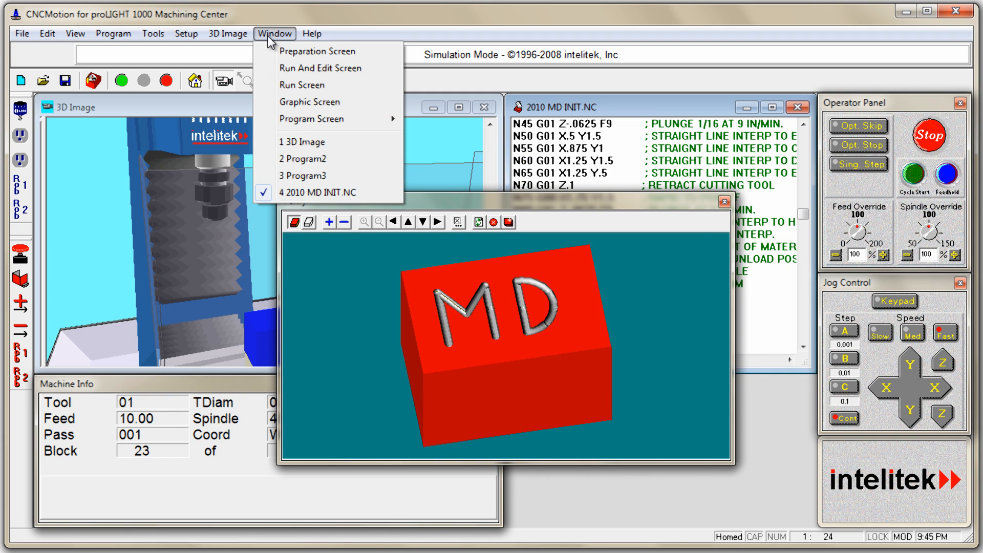
pyautogui.click(292, 69)
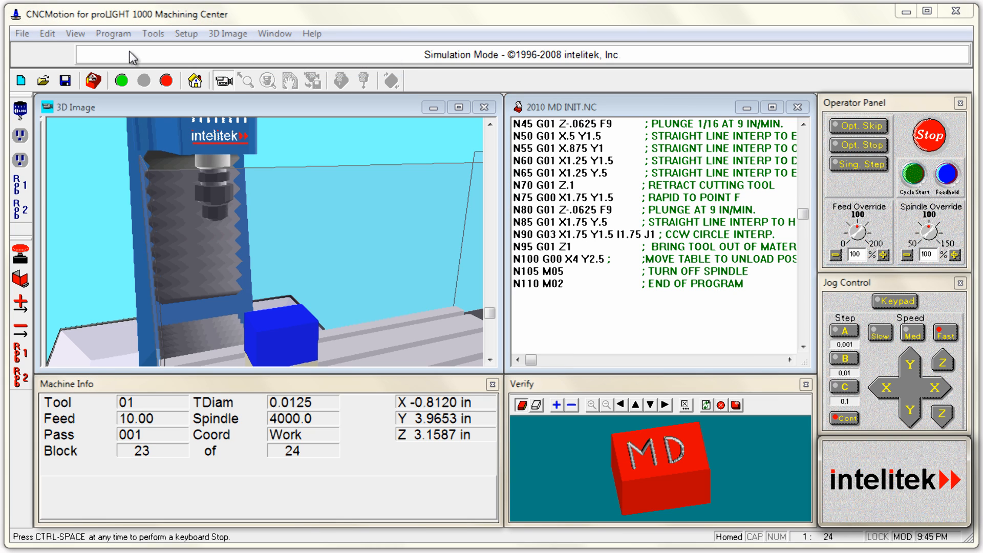